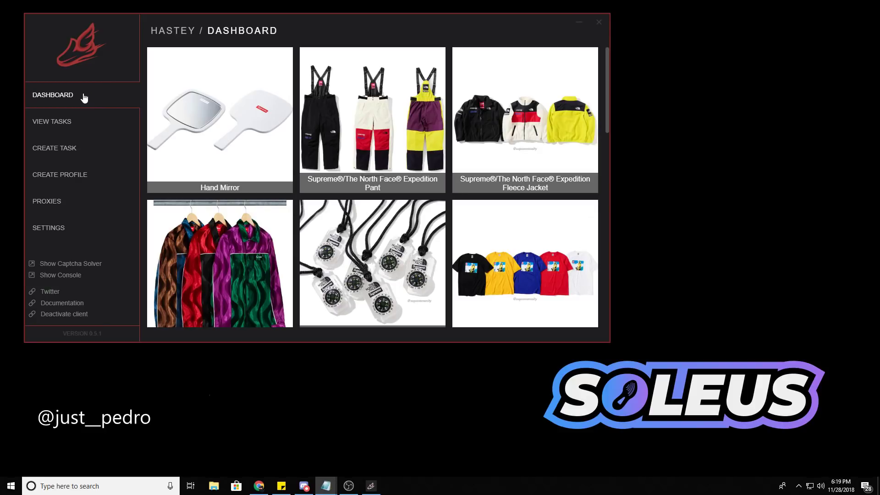
- Look through the Dashboard, View Tasks, Create Task, Create Profile, Proxies and Settings pages, ending on the Create Task form
click(69, 127)
click(68, 152)
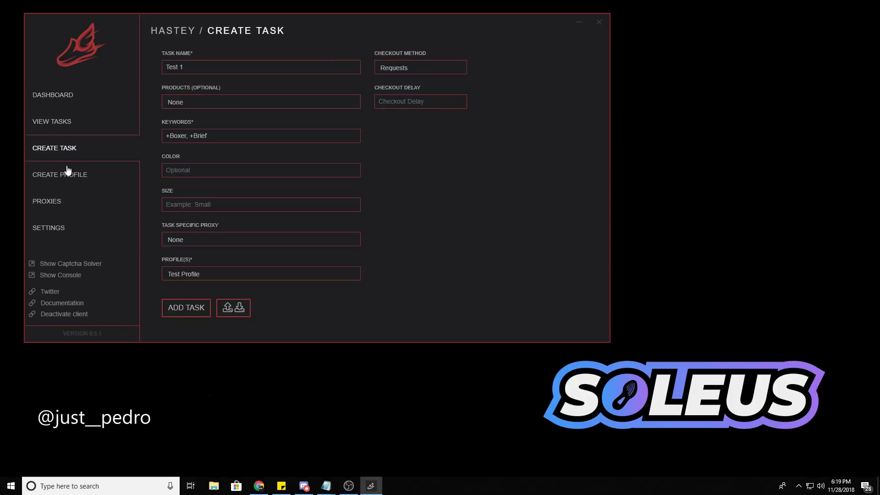
click(66, 174)
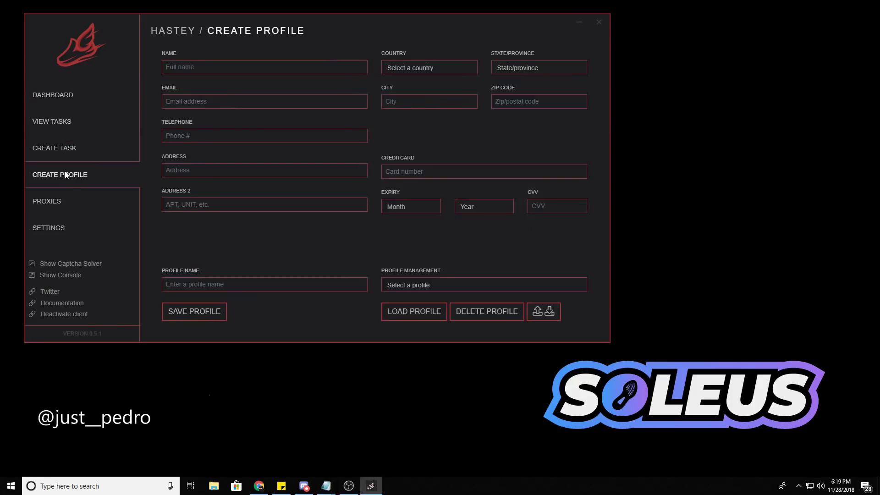
click(59, 205)
click(59, 228)
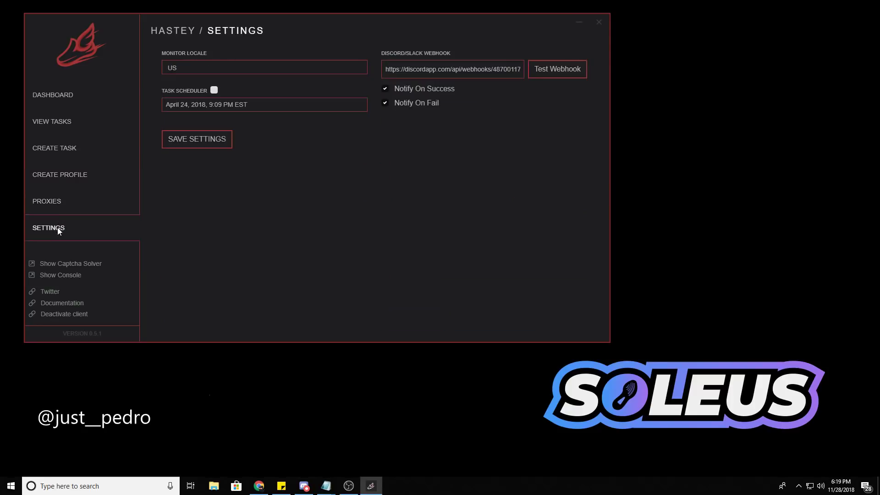
click(101, 98)
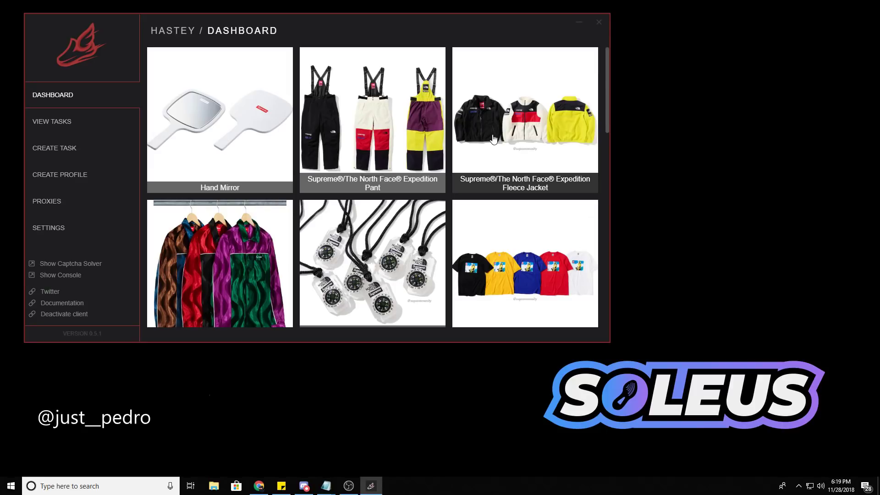
click(126, 130)
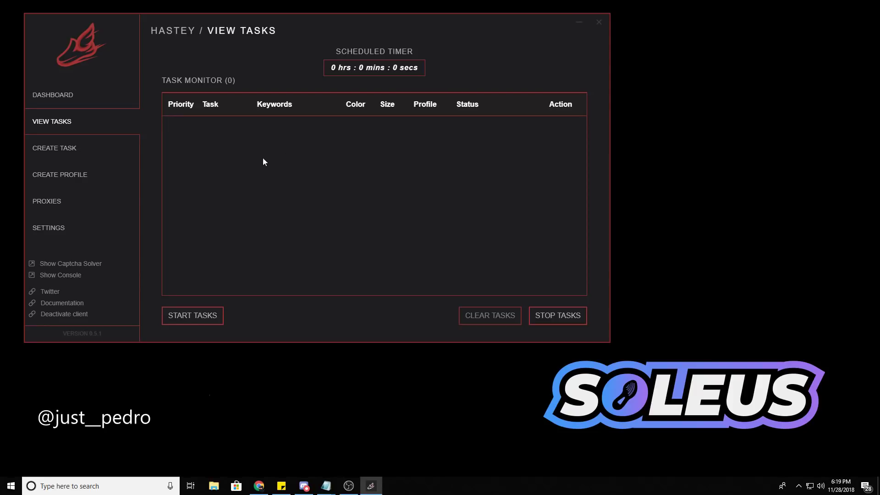
click(85, 151)
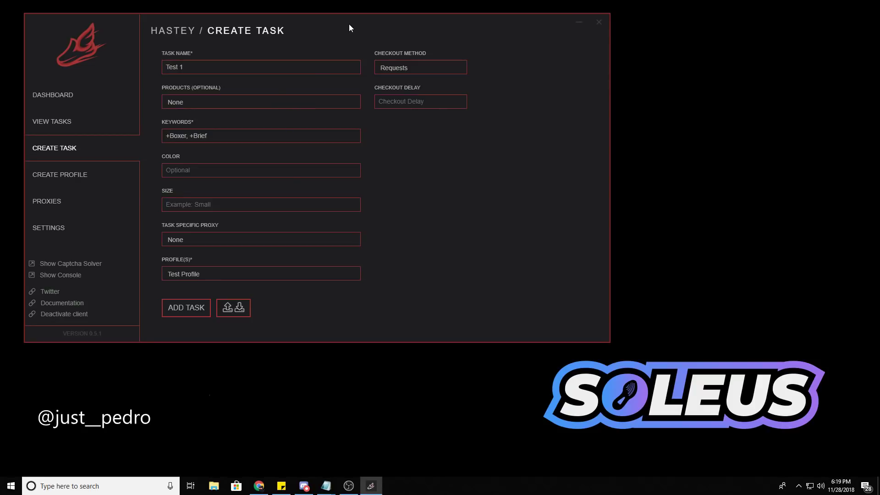
click(101, 181)
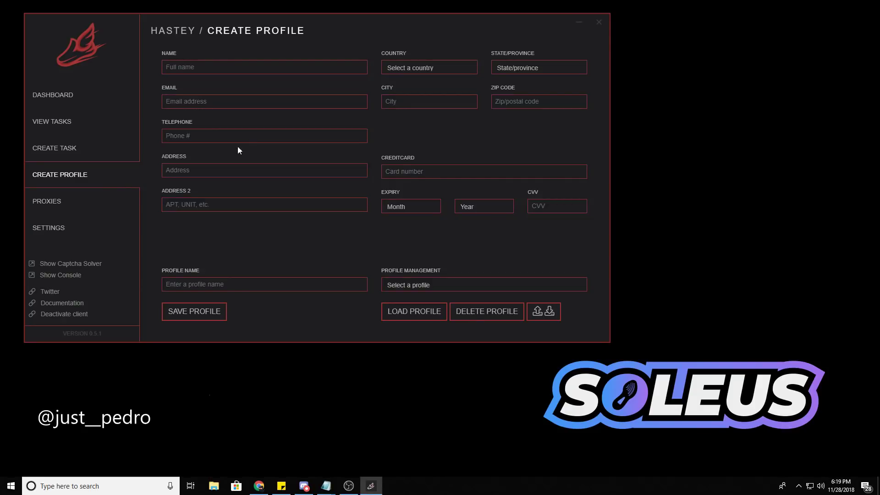
click(84, 207)
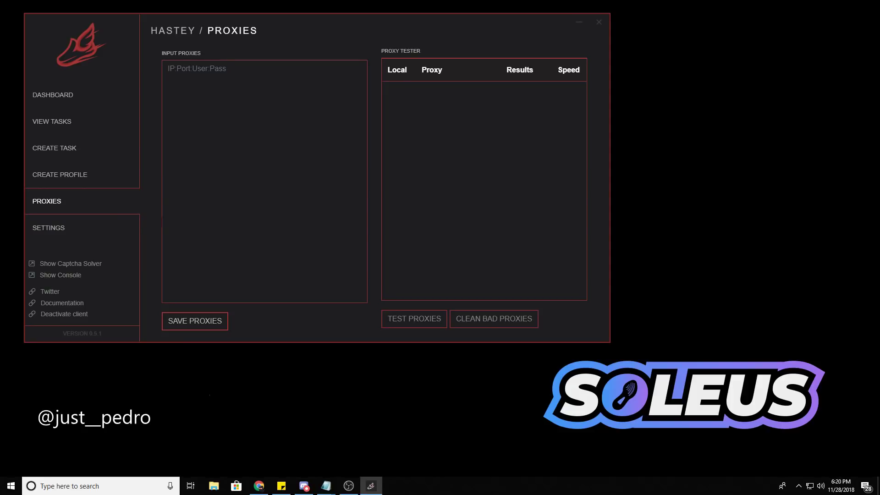
click(92, 229)
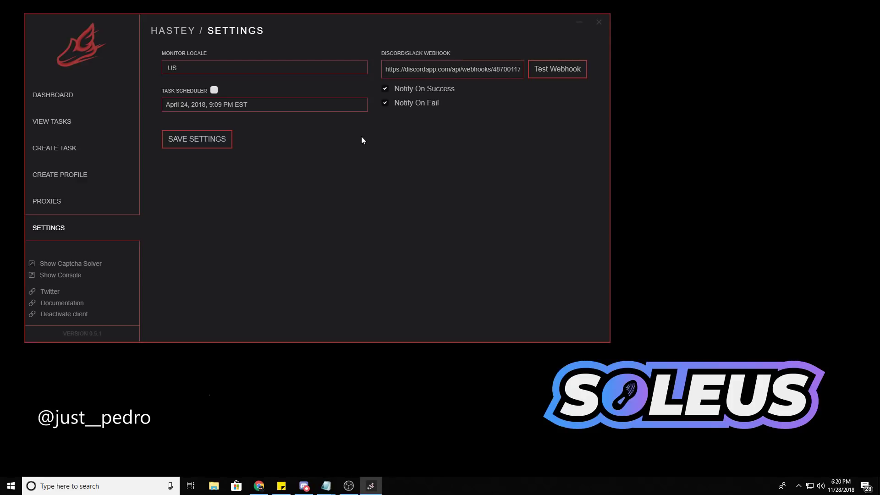
click(88, 98)
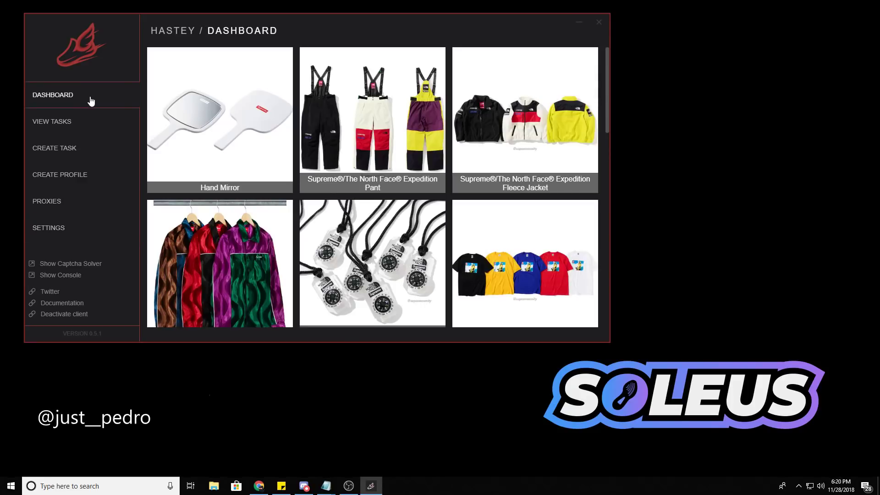
click(83, 125)
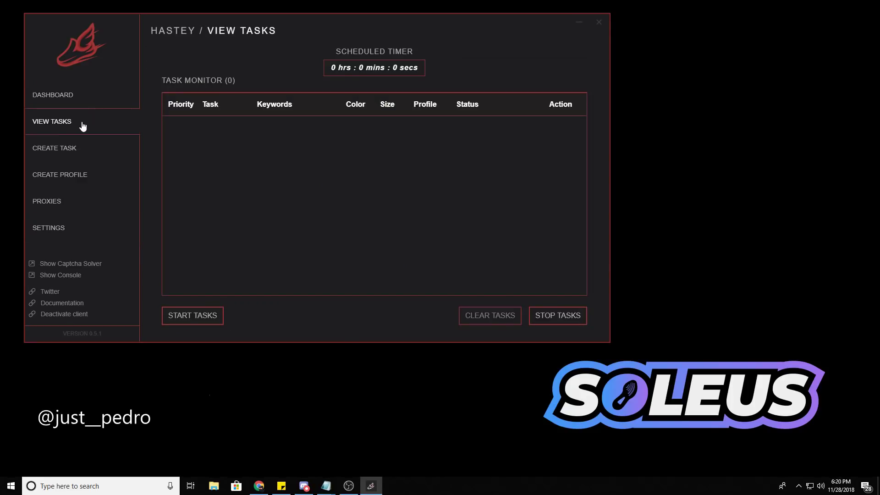
click(86, 150)
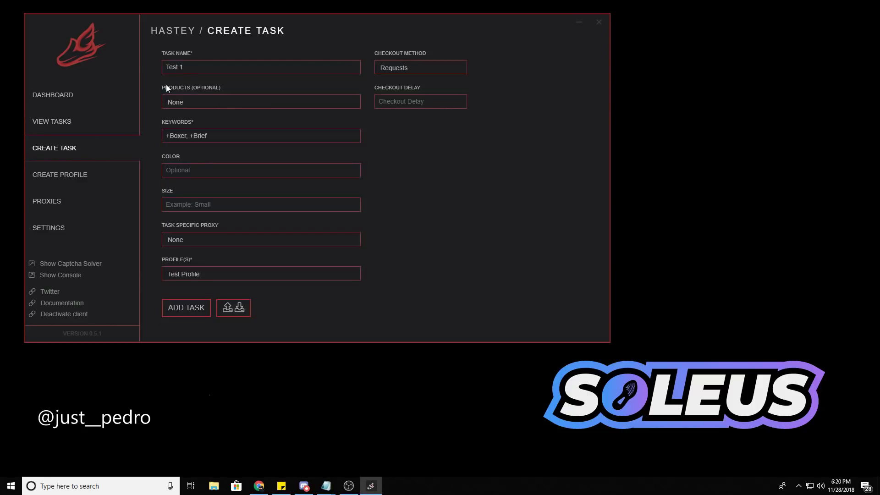
- Choose Supreme®/The North Face® Expedition Jacket as the product for the task named Test 1
click(213, 70)
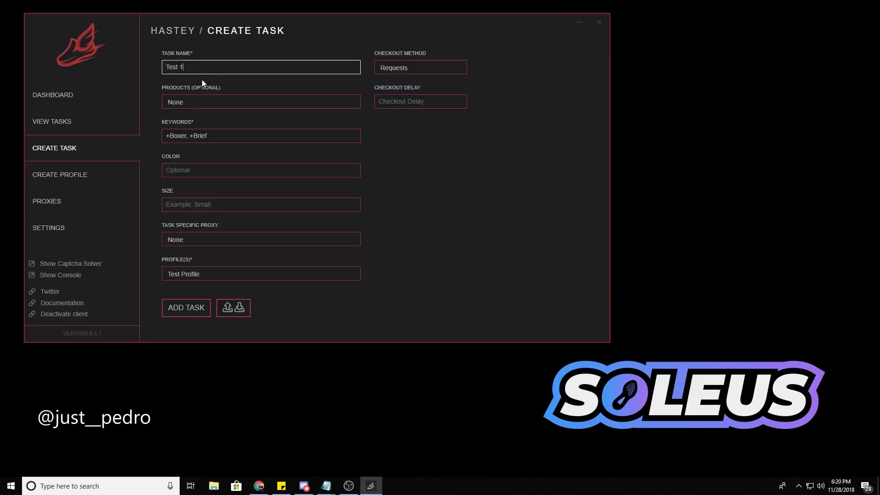
click(190, 101)
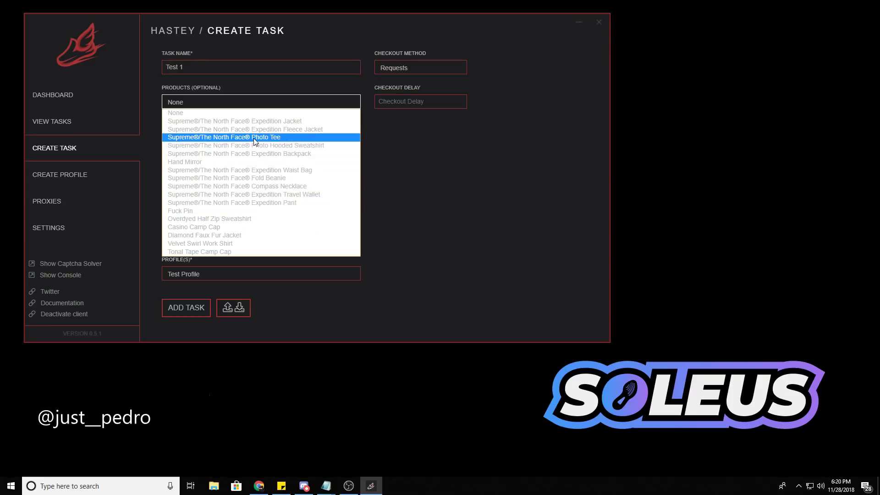
click(262, 122)
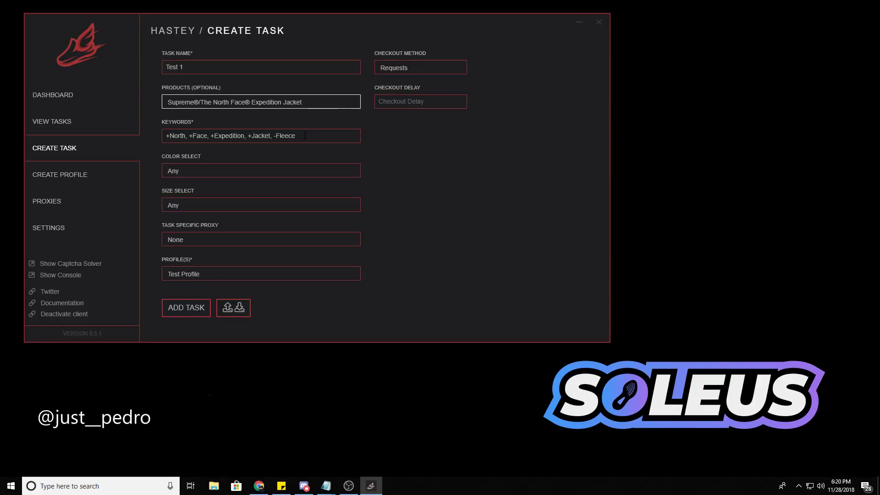
- Reset the task's product to None and enter "+Whatever, +Item, -YOUWANT" as the keywords
click(316, 102)
click(312, 112)
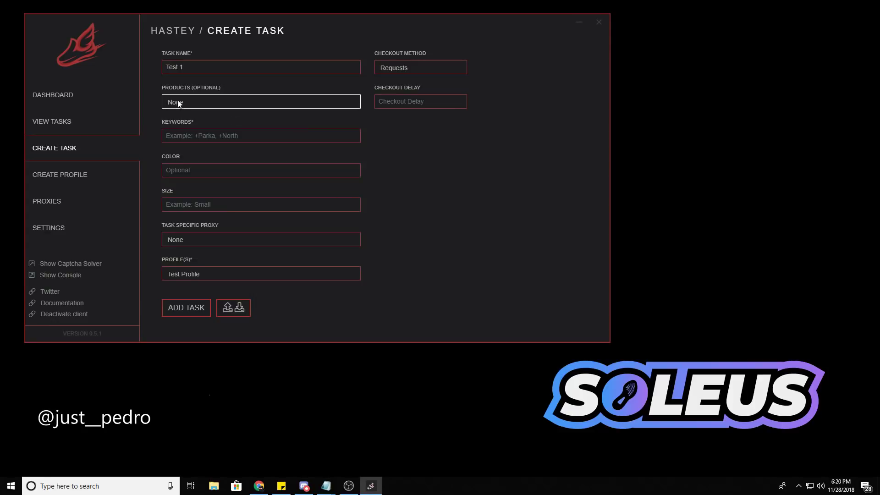
click(251, 133)
text(+Whatever, +Item, -YOUWANT)
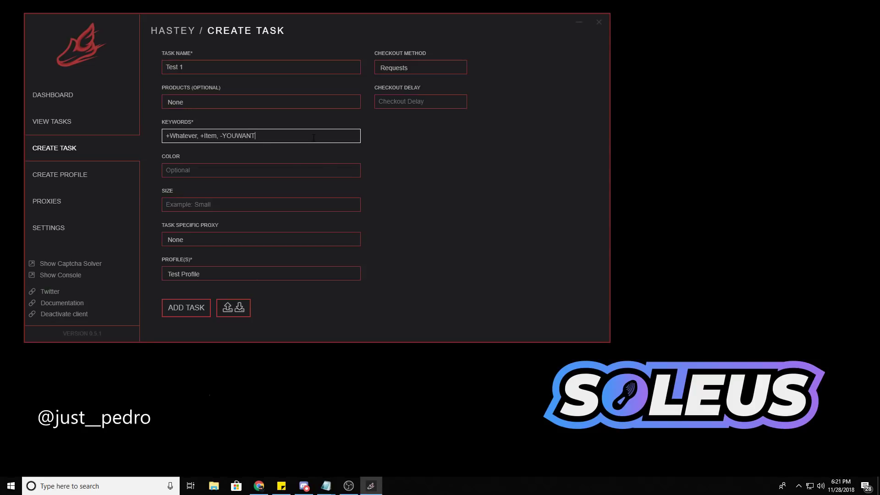
click(206, 103)
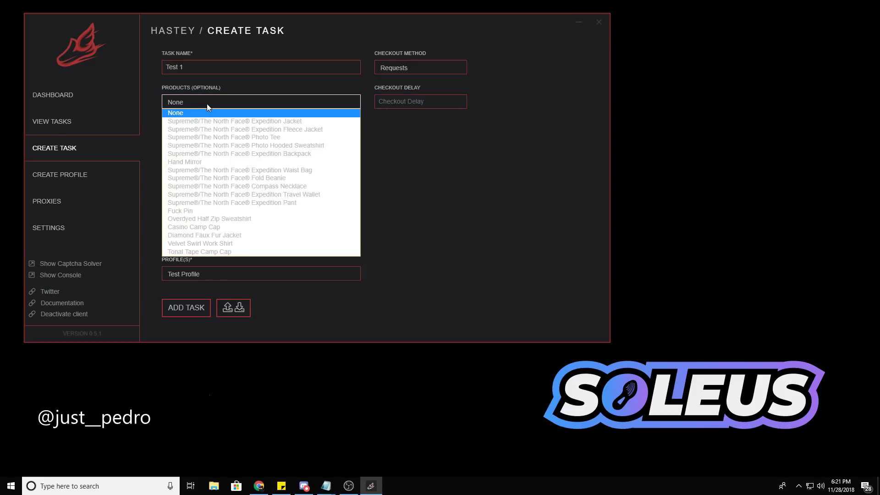
click(417, 146)
click(261, 102)
click(267, 112)
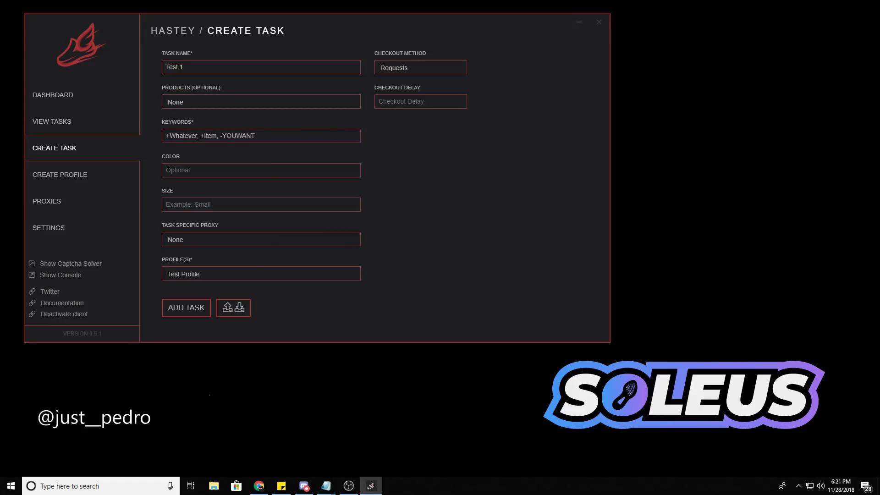
- Choose Supreme®/The North Face® Expedition Fleece Jacket as the task's product, with the color set to Any
click(212, 110)
click(200, 138)
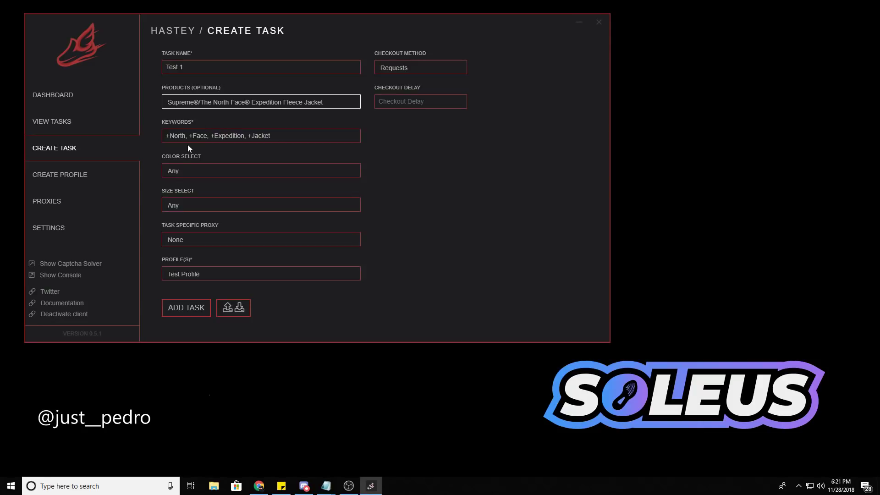
click(205, 171)
click(205, 170)
click(207, 171)
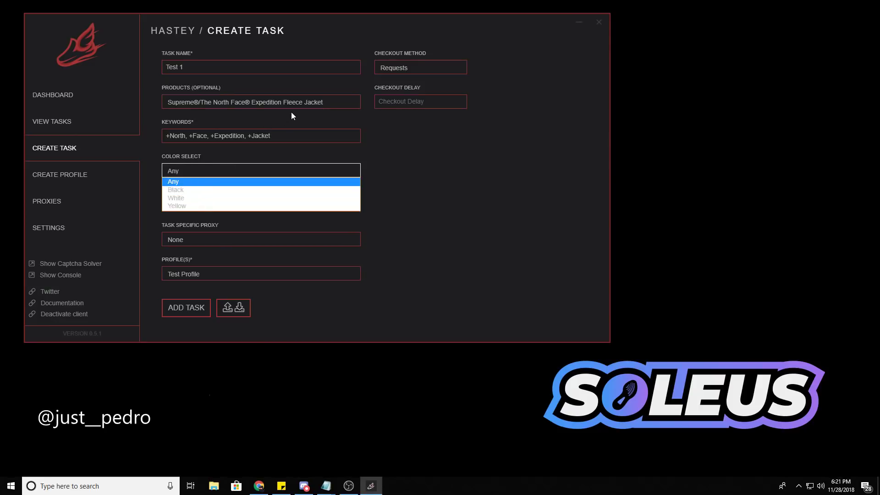
click(204, 171)
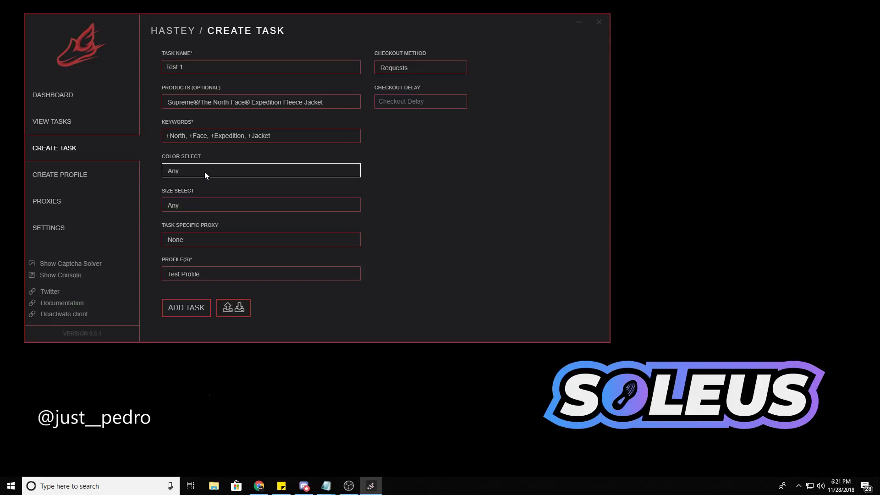
click(221, 172)
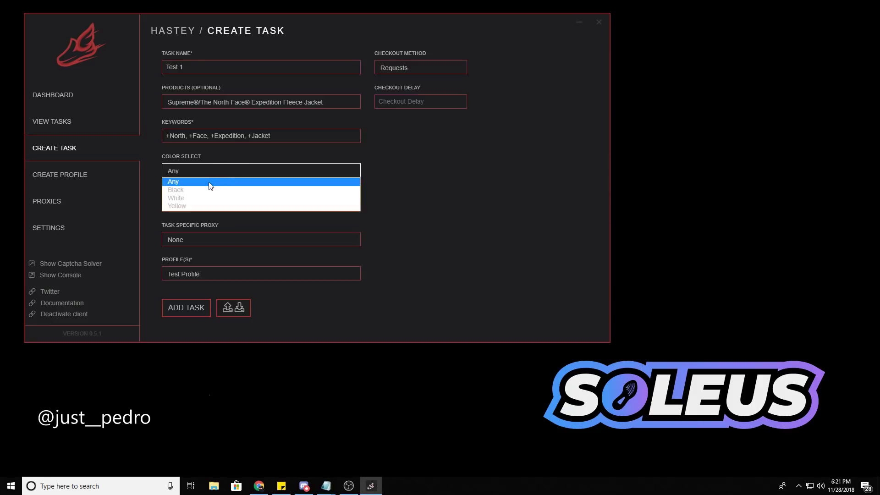
click(206, 182)
- Check the available sizes, leaving the size at Any, and set the task specific proxy to Random
click(198, 205)
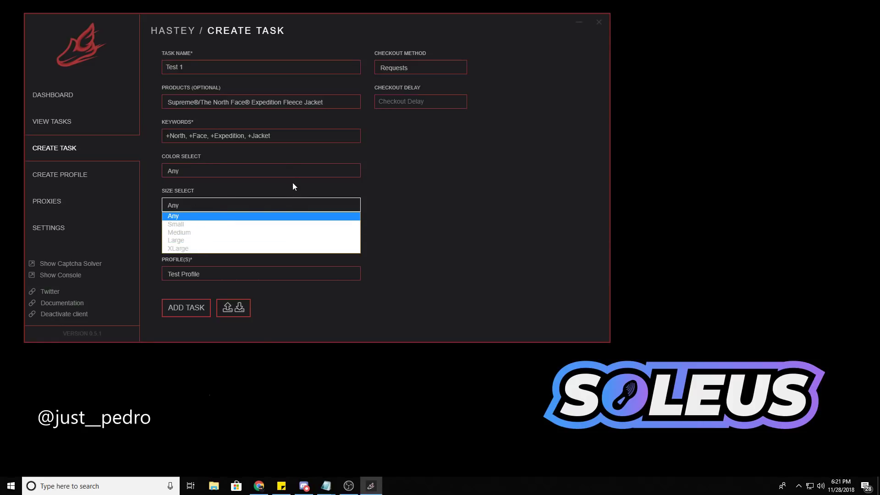
click(270, 191)
click(208, 204)
click(219, 198)
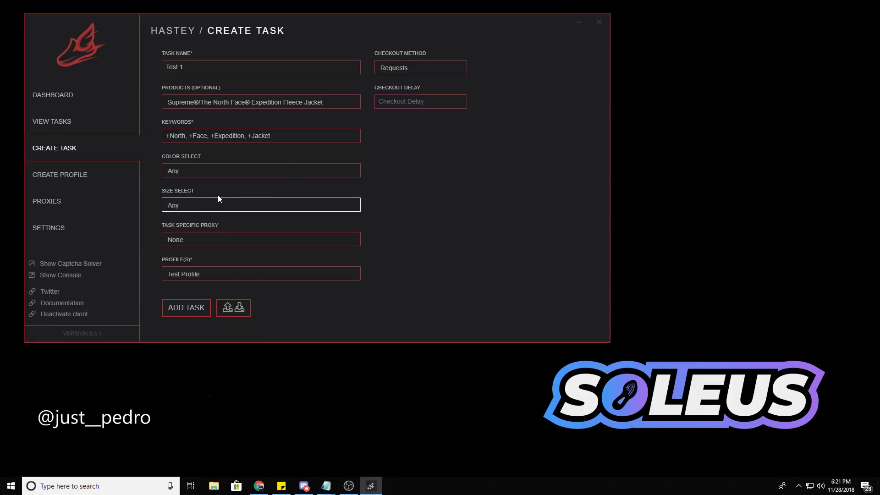
click(209, 241)
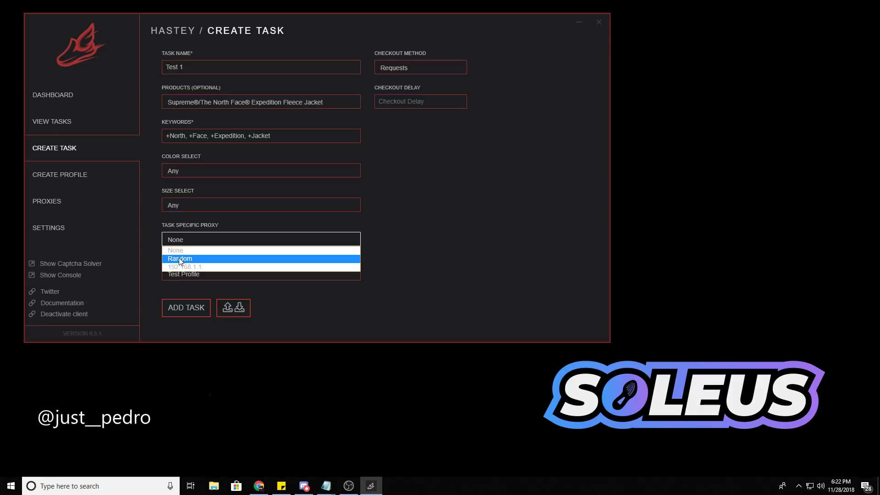
click(222, 258)
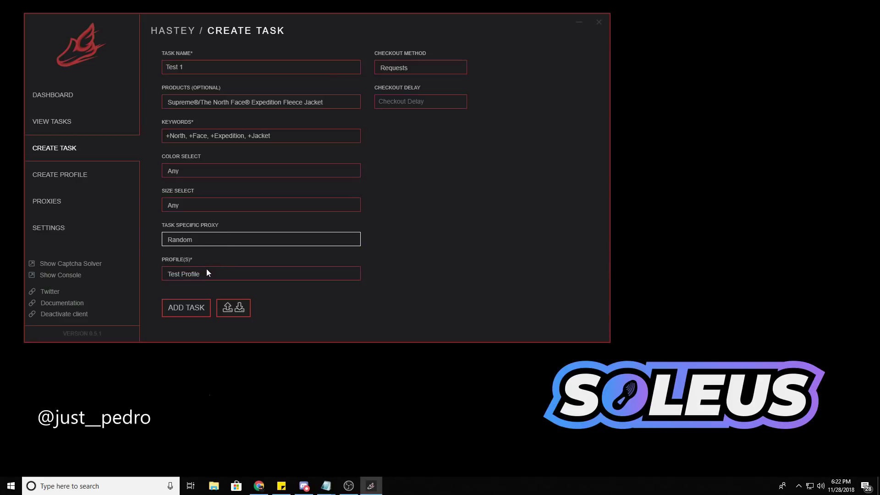
- Review the profile and checkout method options, keeping Test Profile and Requests for the task
click(182, 270)
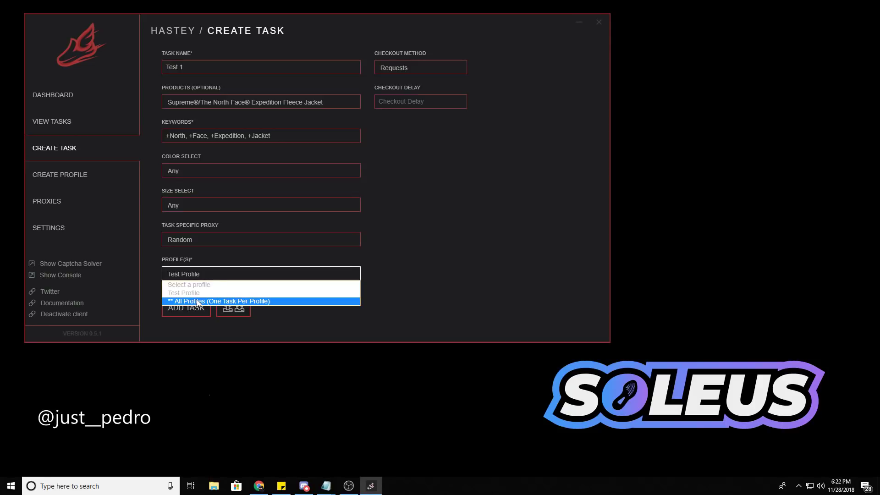
click(392, 250)
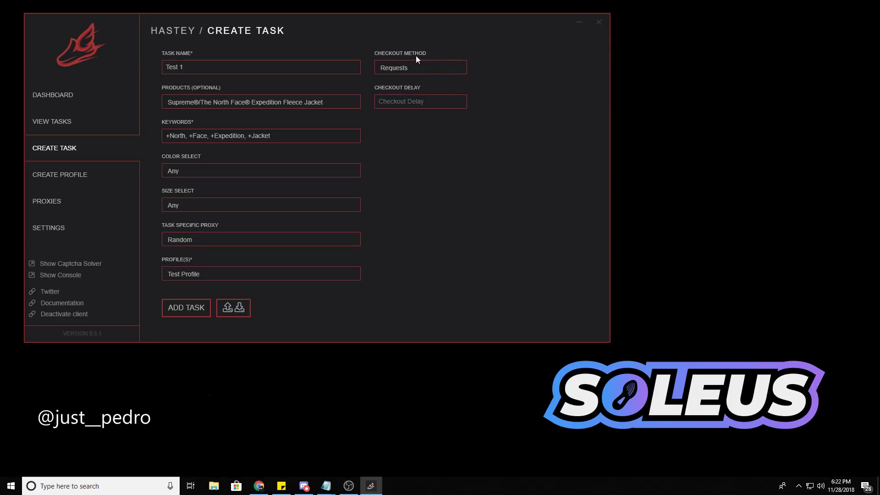
key(alt+Tab)
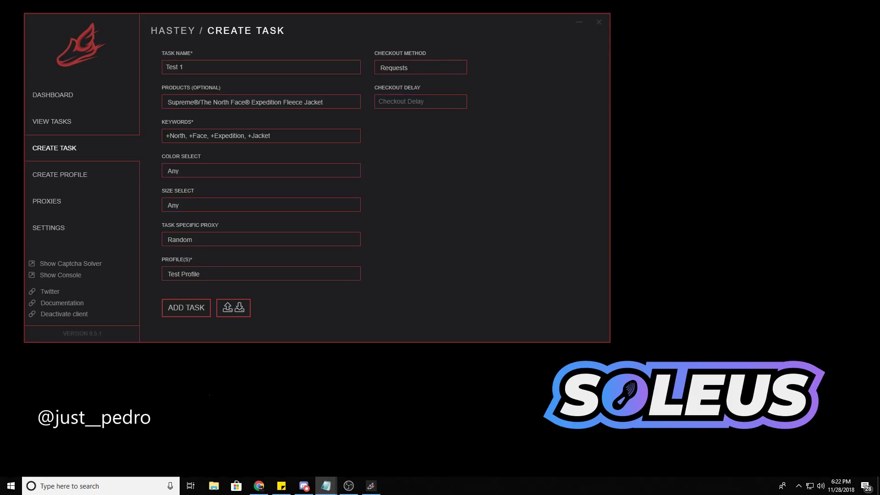
click(439, 70)
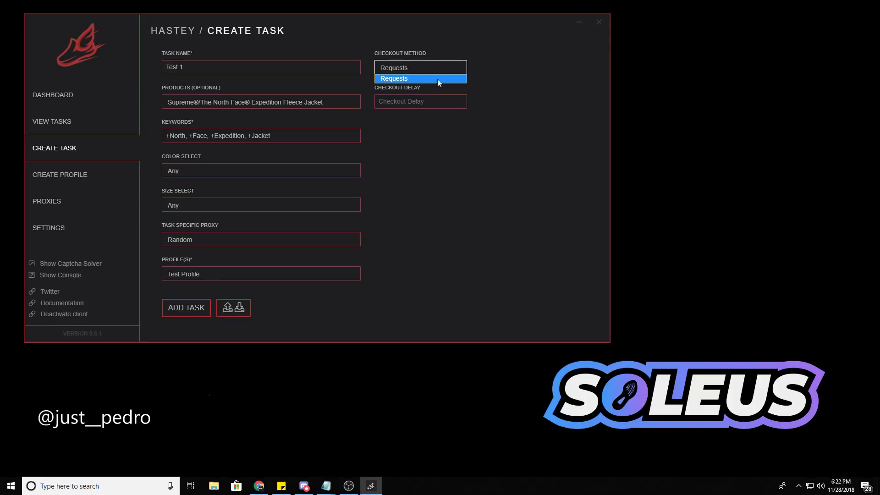
click(503, 86)
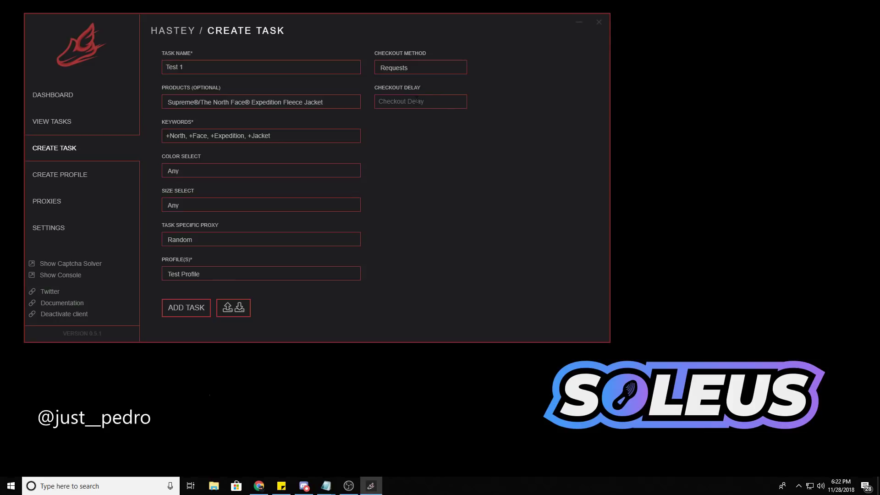
- Enter a checkout delay of 0 and clear the value again
click(416, 102)
text(0)
key(BackSpace)
- Load the saved Test Profile into the Create Profile form
click(96, 176)
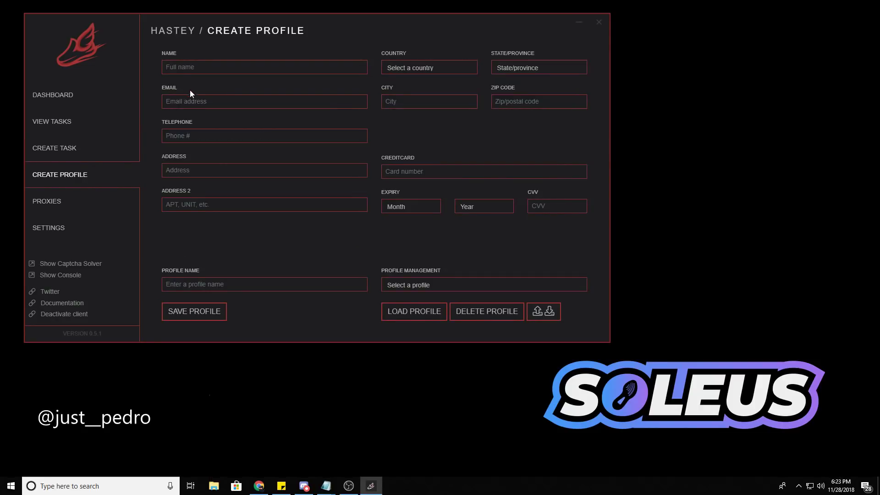
click(398, 281)
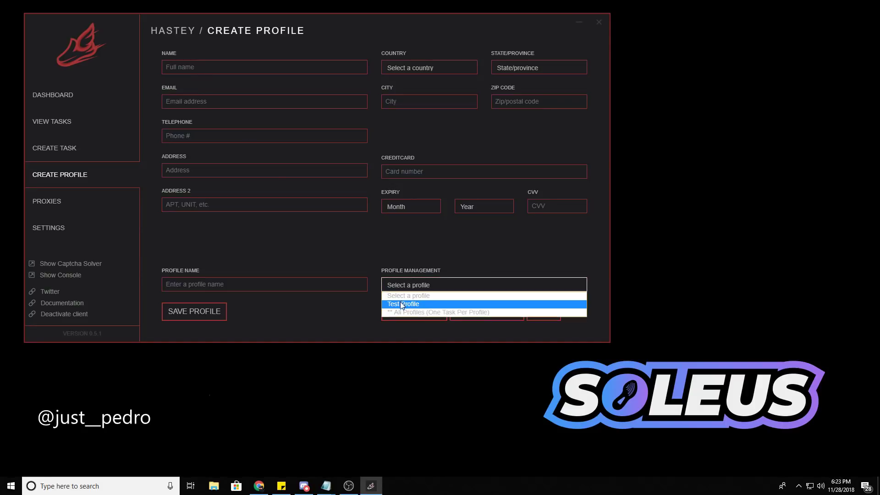
click(400, 301)
click(423, 314)
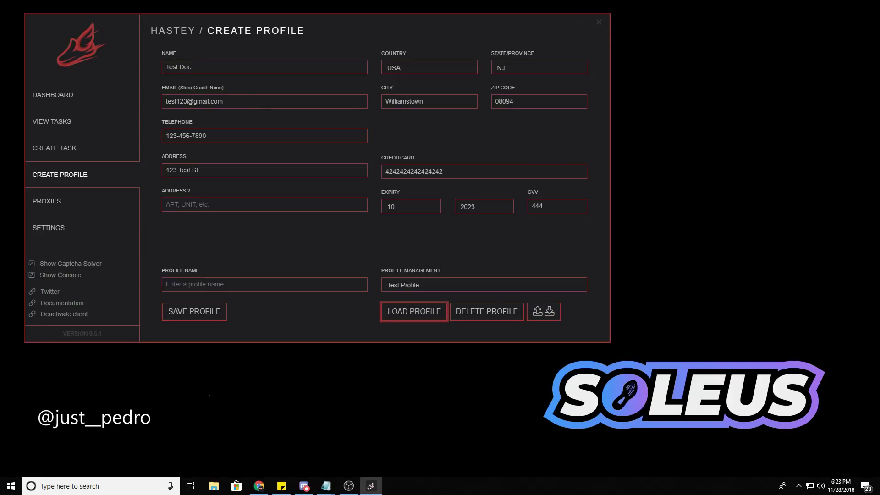
- Bring the Addy Jigs notes in Notepad into view and examine the first three shipping address variations
key(alt+Tab)
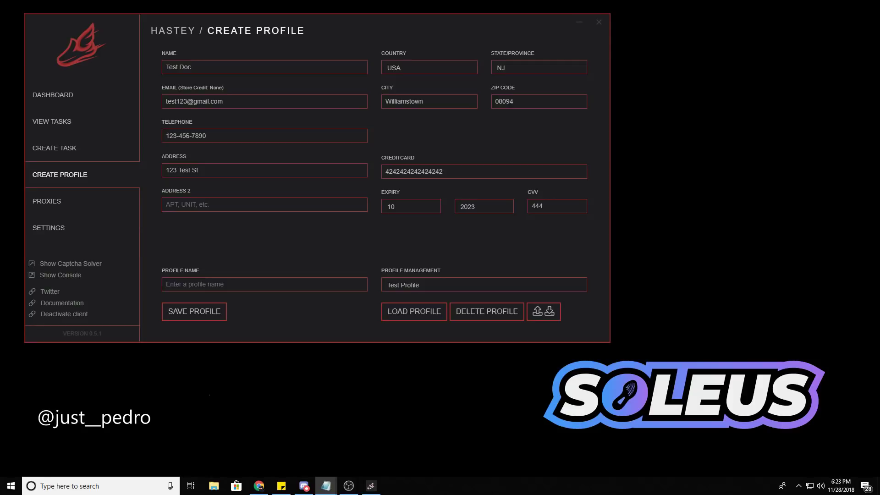
drag(879, 112, 465, 67)
key(alt+Tab)
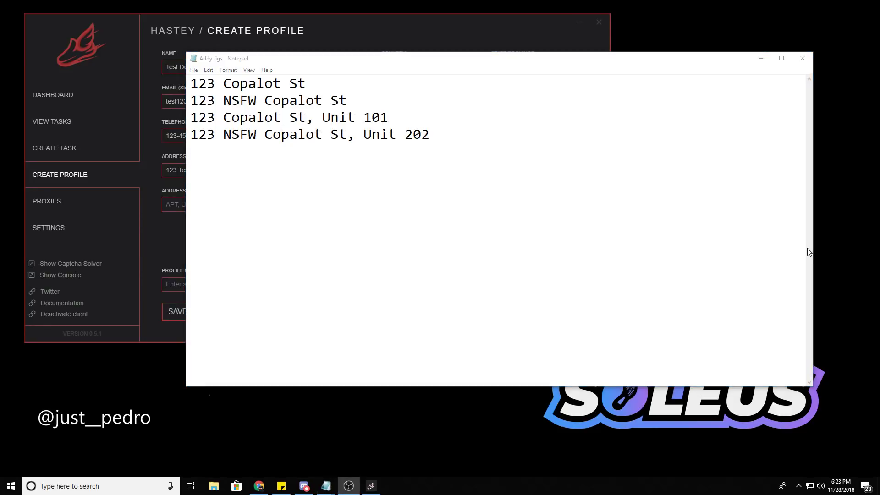
drag(191, 83, 332, 83)
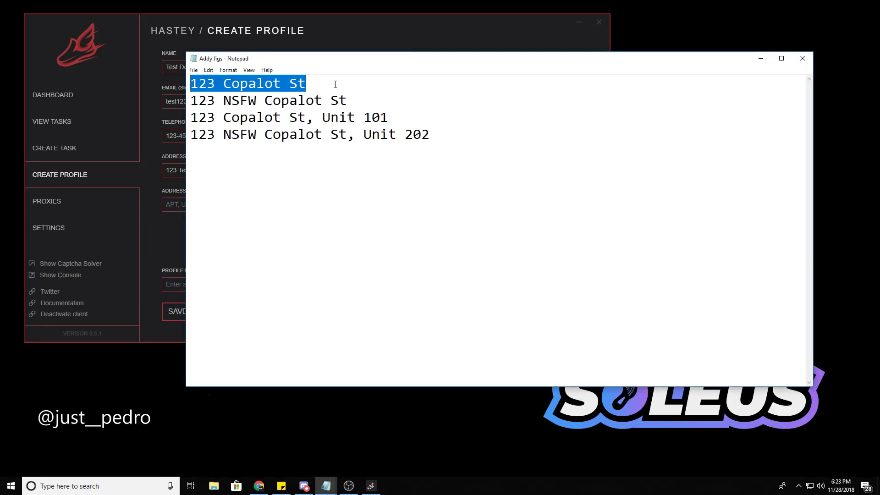
click(321, 88)
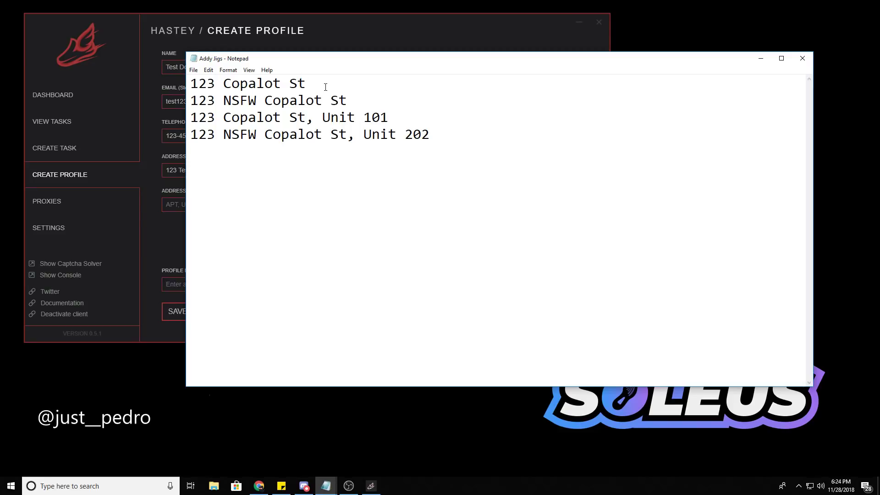
drag(190, 100, 393, 102)
click(225, 103)
click(267, 101)
click(354, 100)
drag(193, 117, 402, 120)
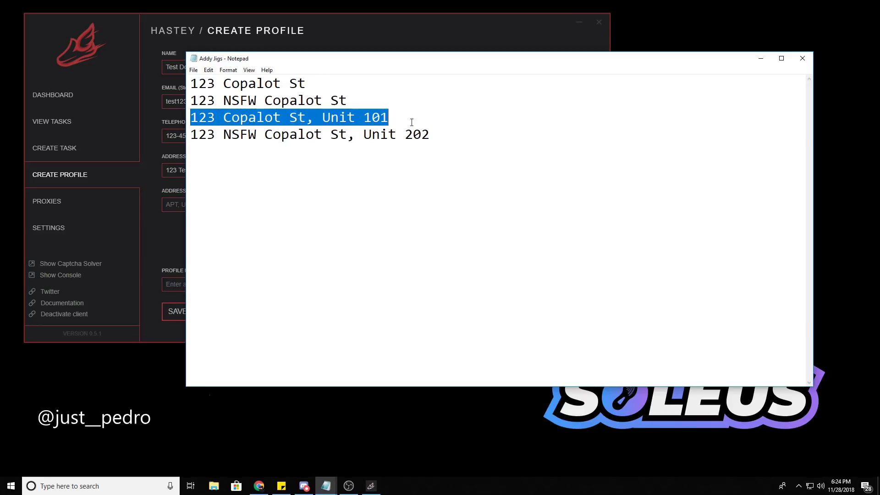
click(410, 119)
- Check the Address 2 field of the profile form and compare the Notepad address variations with and without a unit number
click(423, 30)
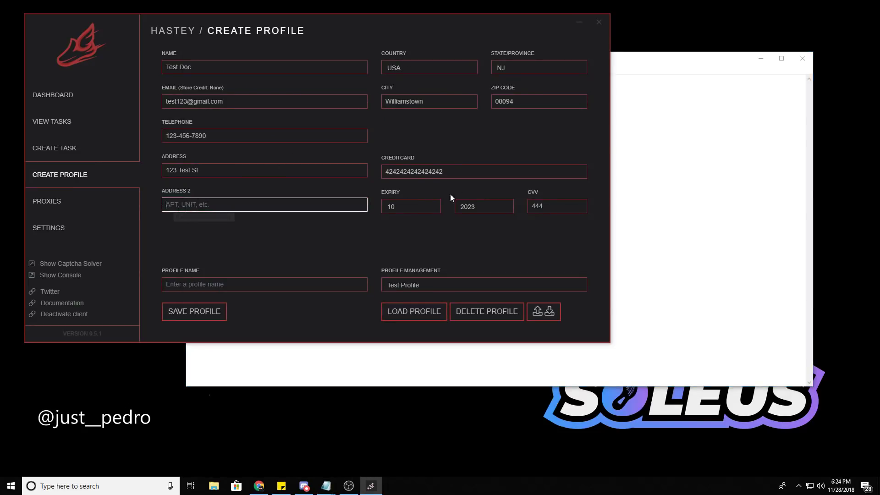
key(alt+Tab)
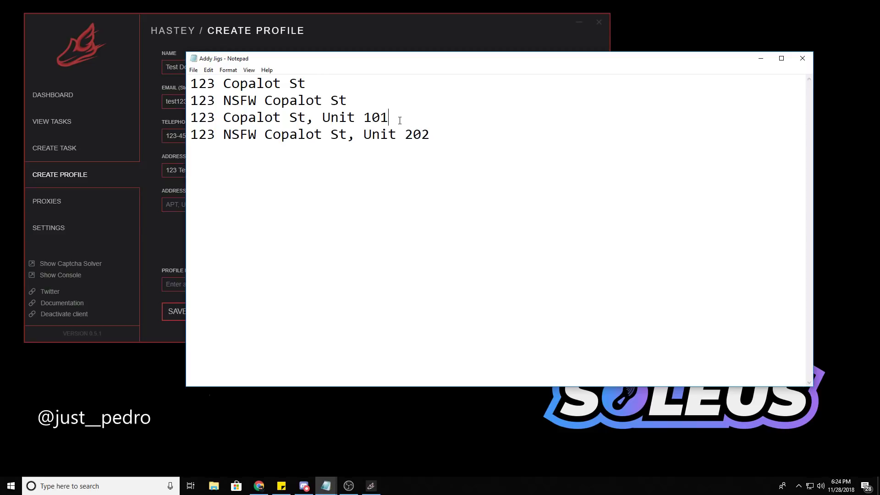
click(444, 133)
drag(191, 83, 326, 91)
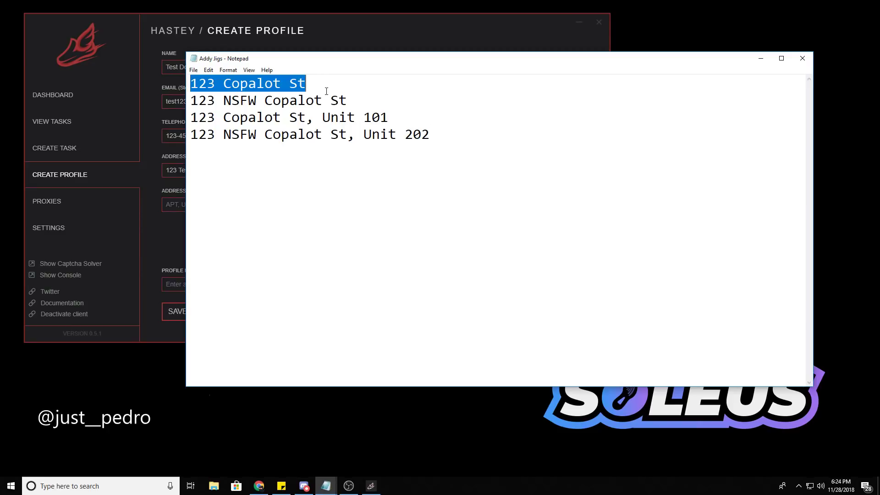
drag(195, 84, 369, 81)
click(195, 84)
drag(389, 118, 191, 118)
click(458, 136)
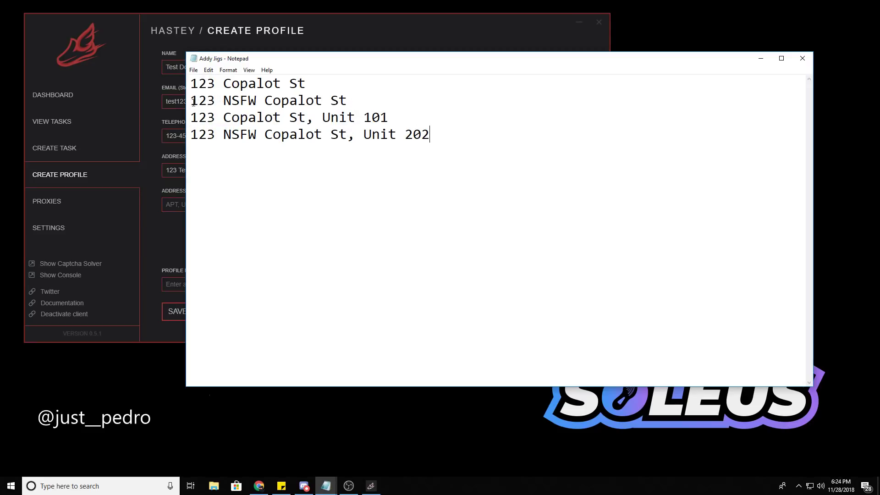
drag(190, 101, 298, 100)
click(389, 117)
- Move the Addy Jigs notes window off the screen to uncover the Create Profile form
click(436, 31)
click(666, 71)
click(459, 39)
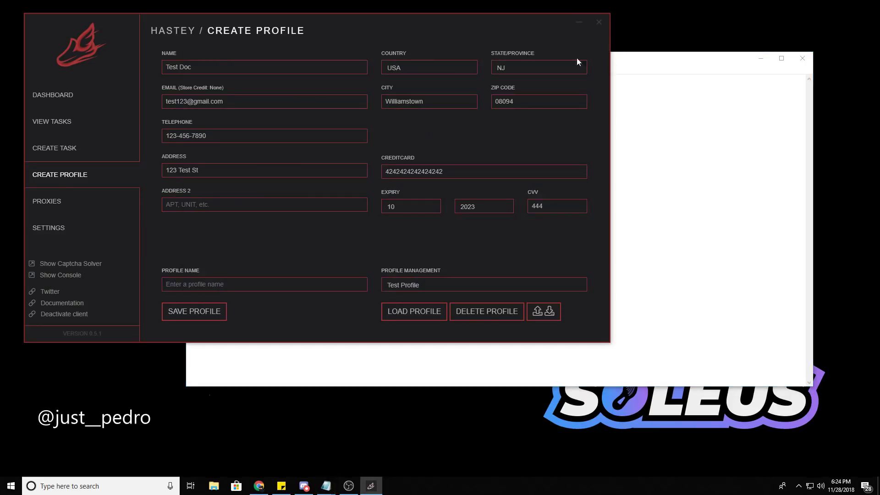
click(651, 58)
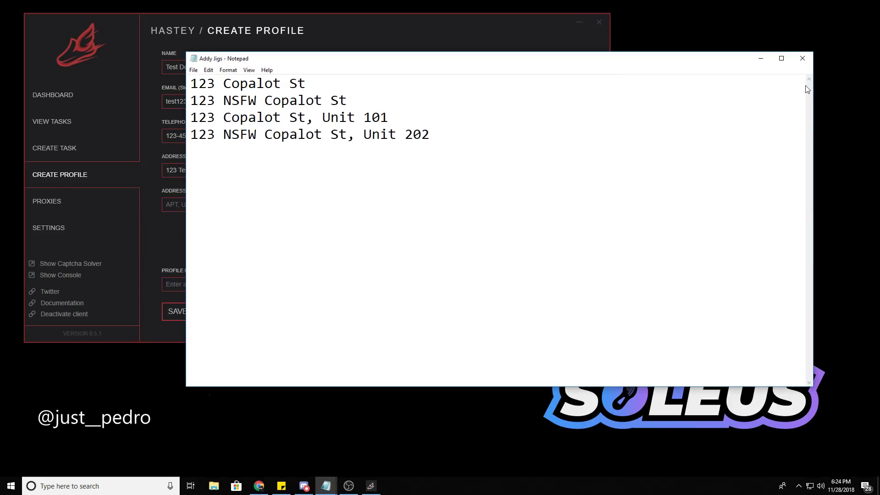
drag(466, 63, 570, 77)
click(863, 70)
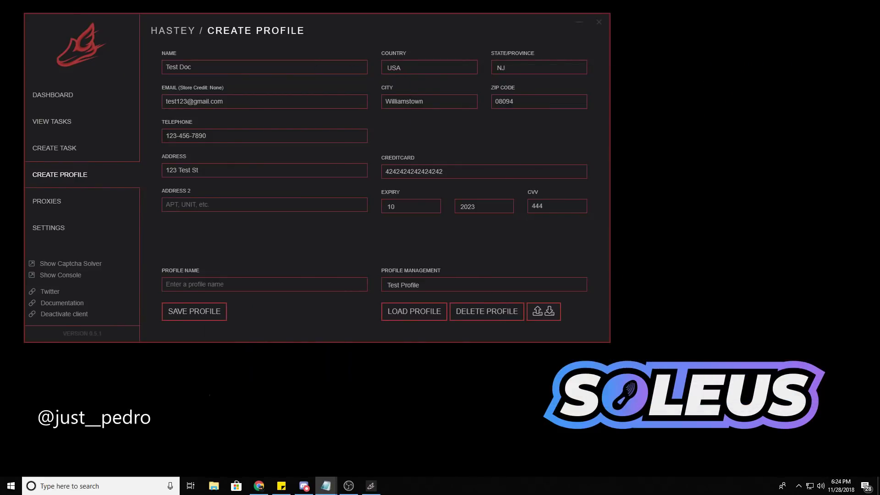
- Add the proxy 192.168.1.1 to the Hastey proxy list and save the proxies
click(73, 200)
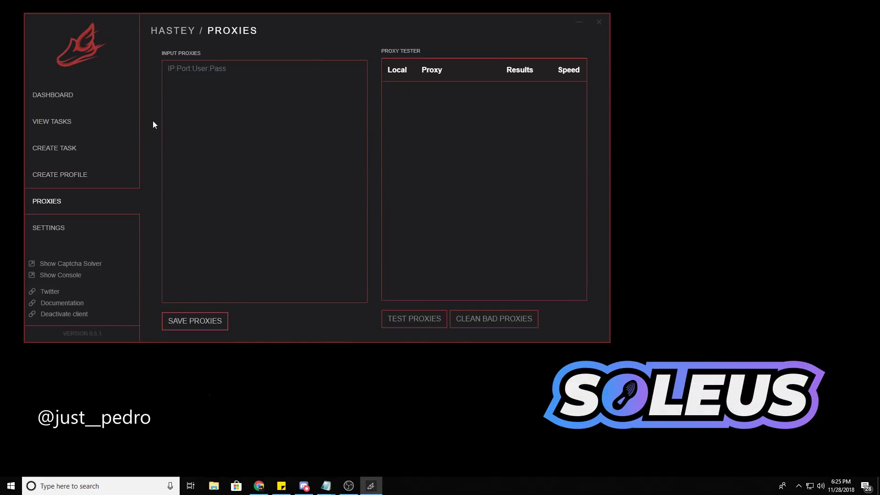
click(209, 99)
text(192.168.0)
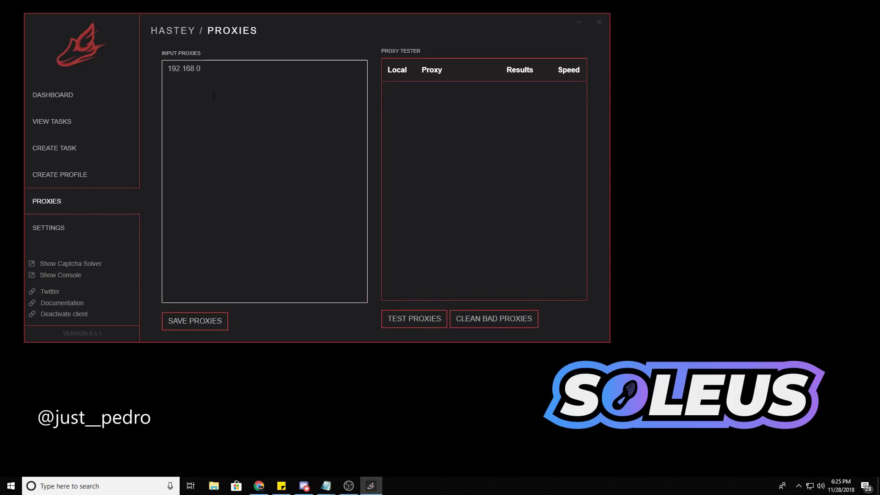
key(BackSpace)
text(1.1)
drag(208, 69, 147, 74)
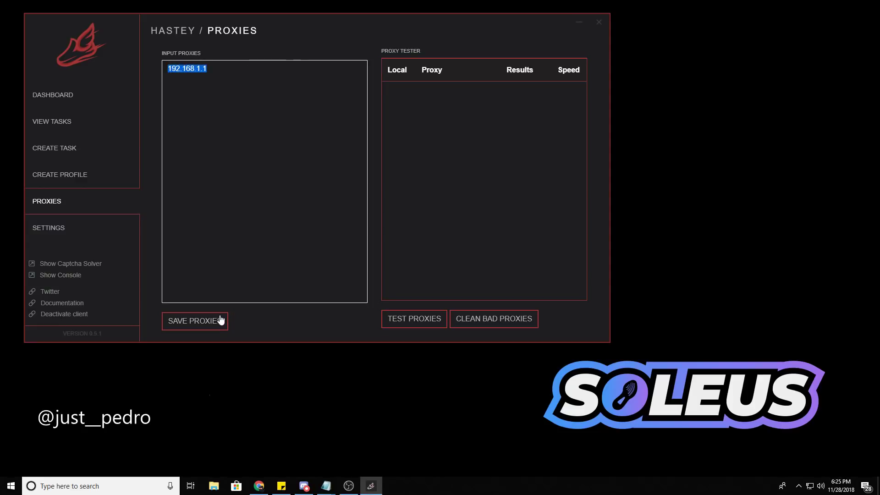
click(198, 102)
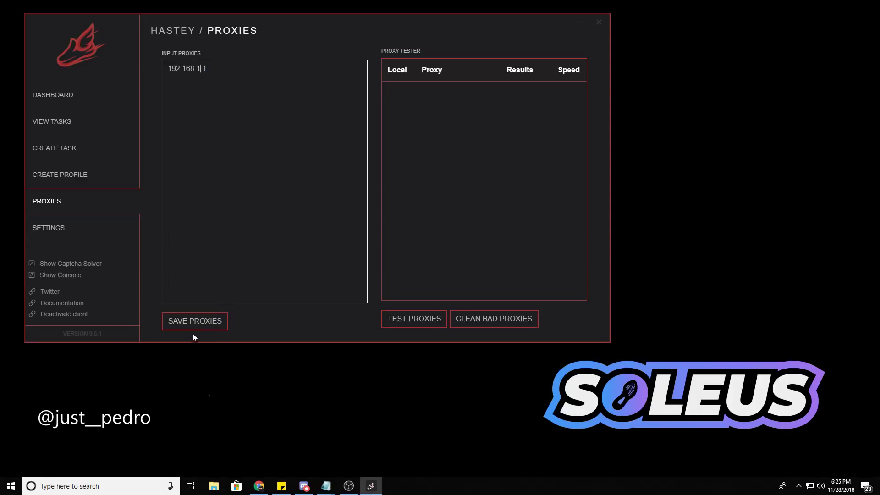
click(195, 323)
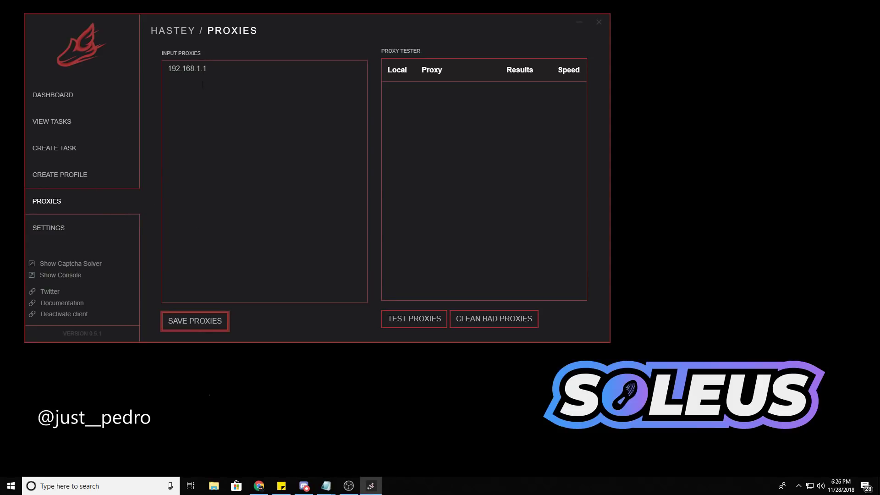
- Review the task specific proxy choices for the task and set the proxy to None
click(78, 147)
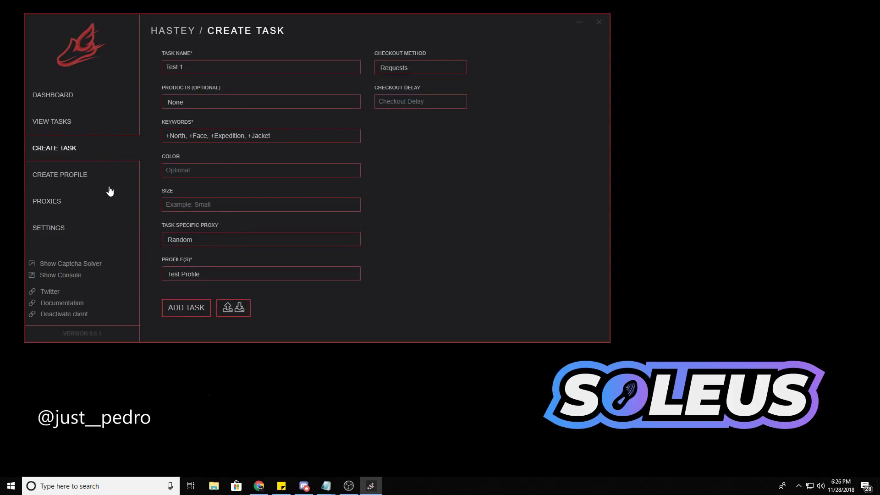
click(244, 243)
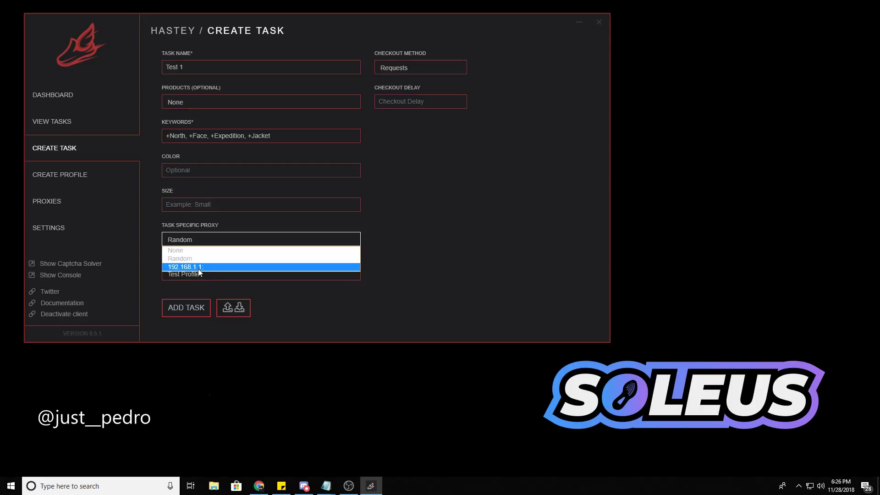
click(81, 229)
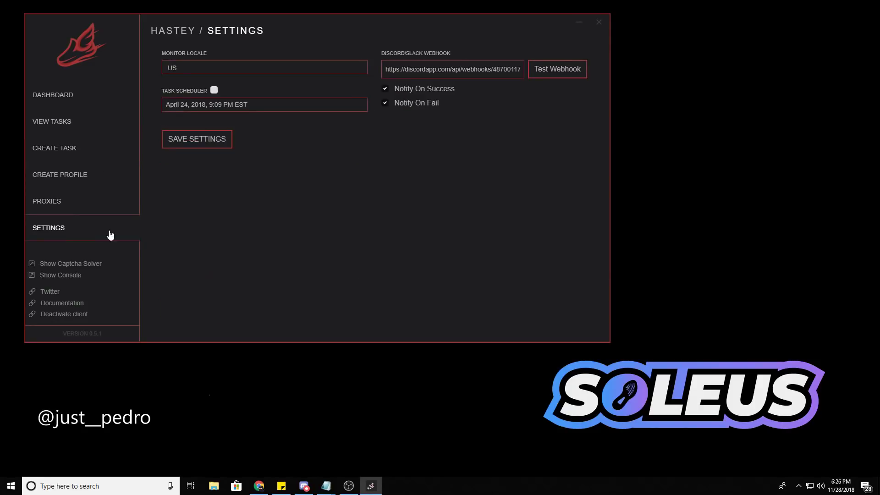
click(73, 149)
click(194, 240)
click(195, 254)
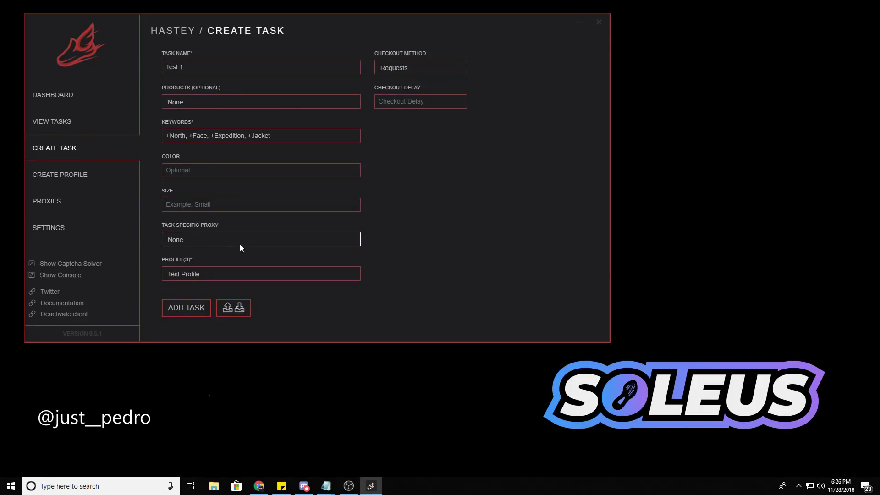
- Review the monitor locale options in the settings, keeping US, and save the settings
click(72, 234)
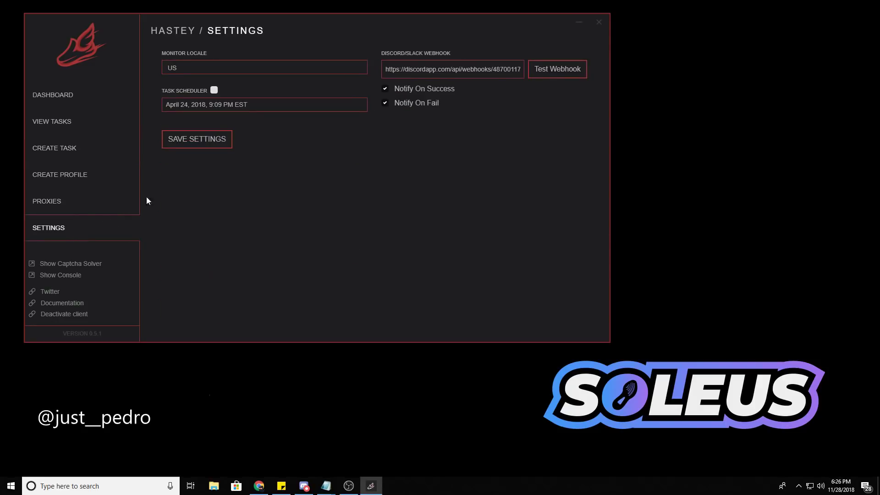
click(227, 68)
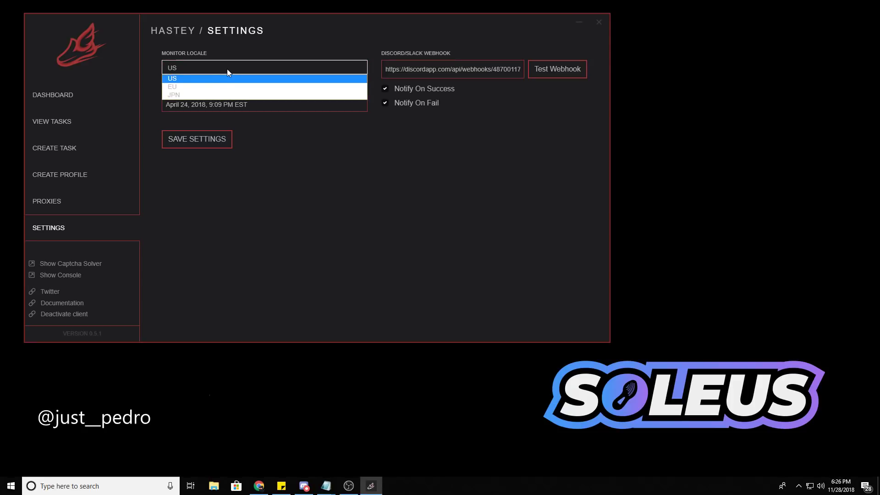
click(200, 78)
click(191, 70)
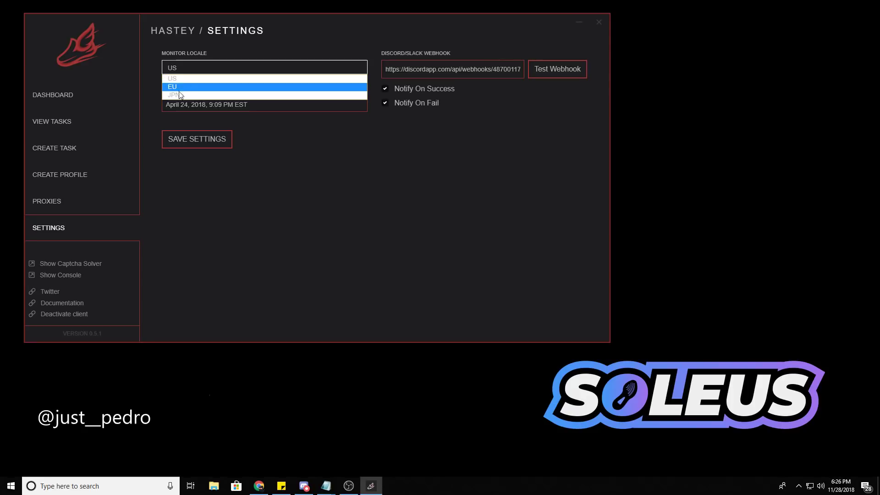
click(198, 69)
click(198, 69)
click(205, 69)
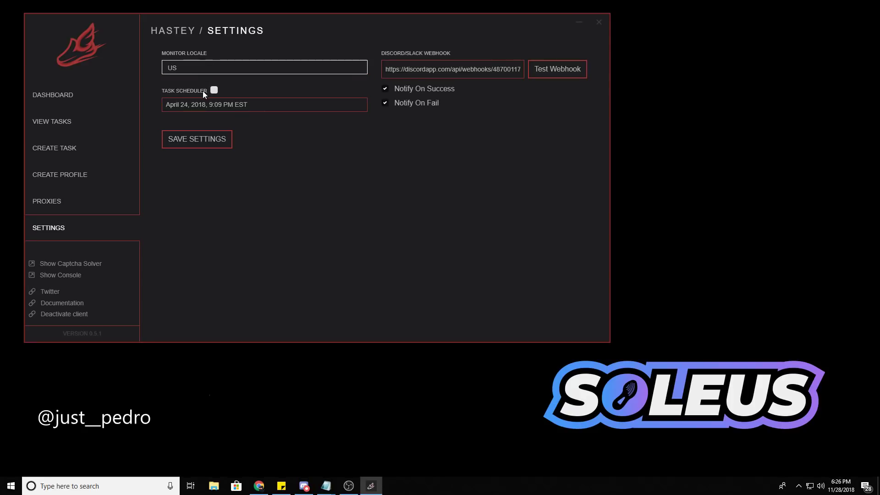
click(197, 143)
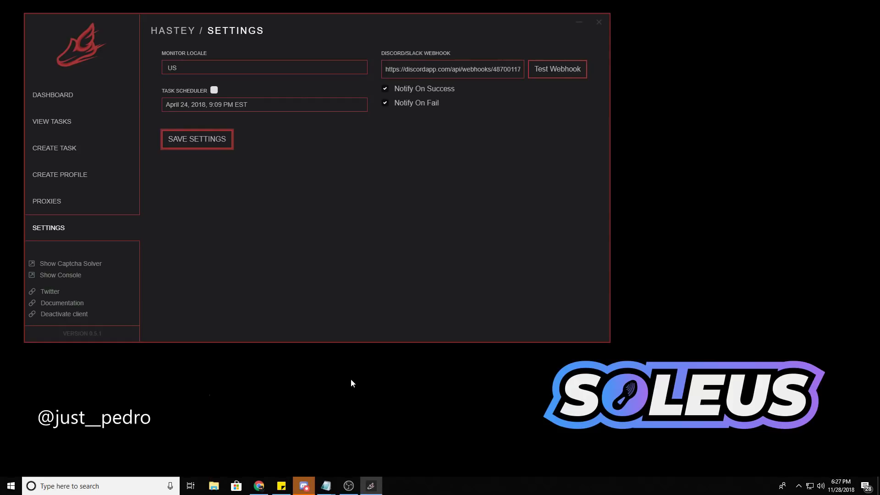
- Switch to Discord, create a webhook for the #hastey channel and copy its webhook URL
click(304, 486)
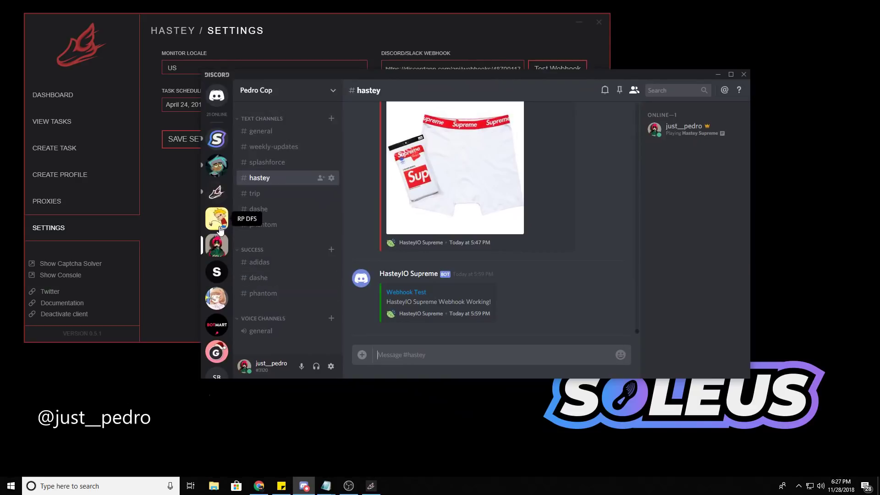
scroll(217, 336, down, 5)
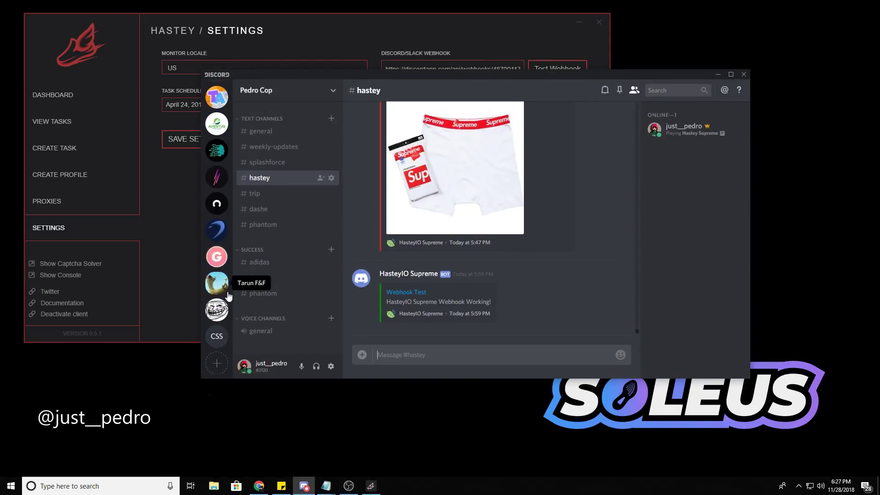
scroll(217, 250, up, 5)
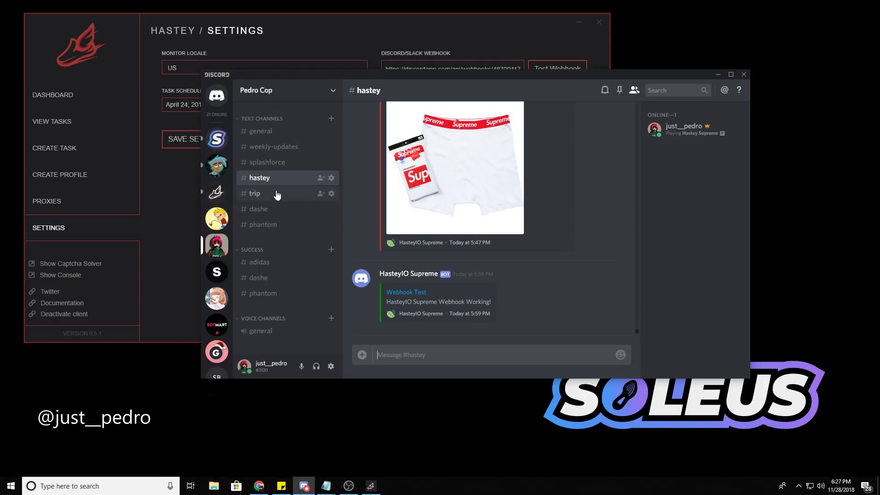
click(331, 178)
click(280, 173)
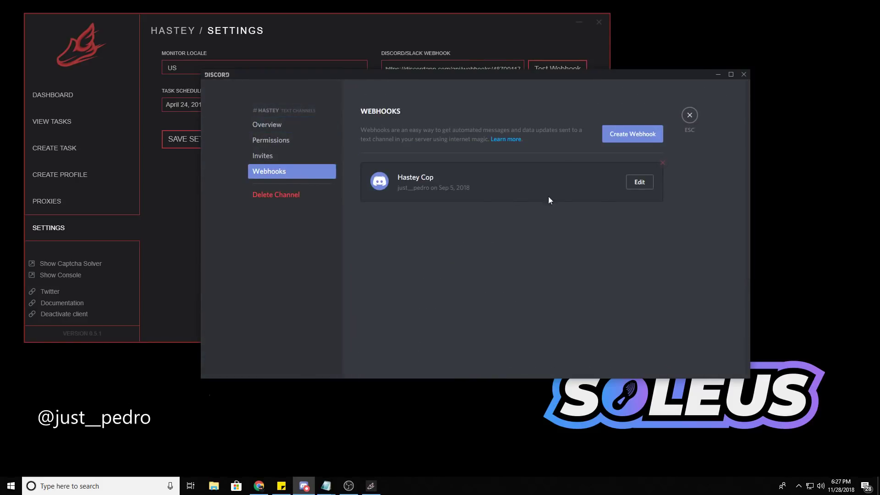
click(643, 137)
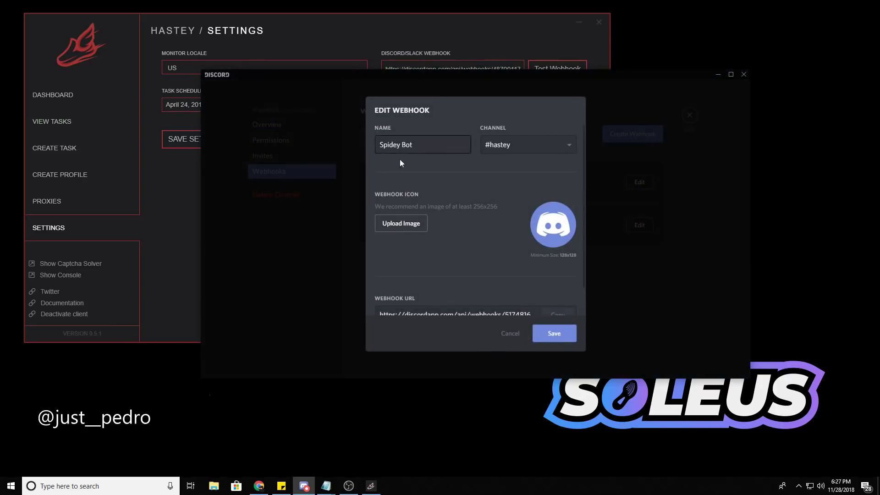
scroll(523, 300, down, 2)
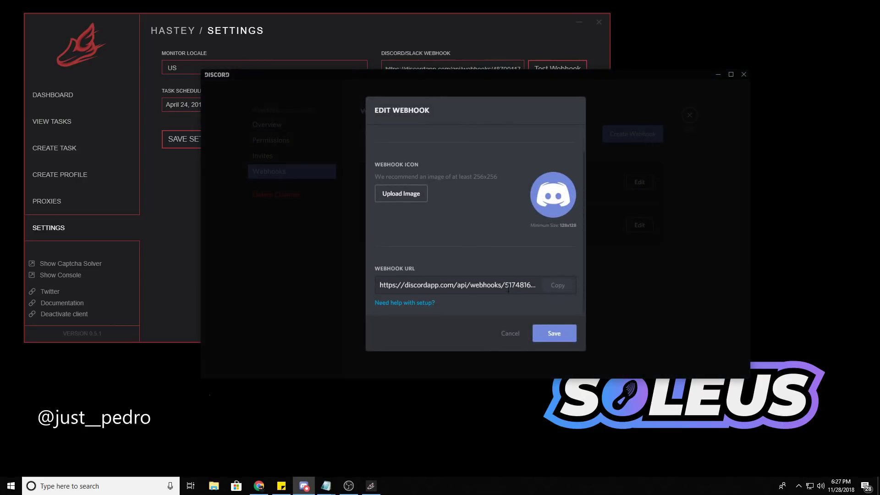
click(561, 287)
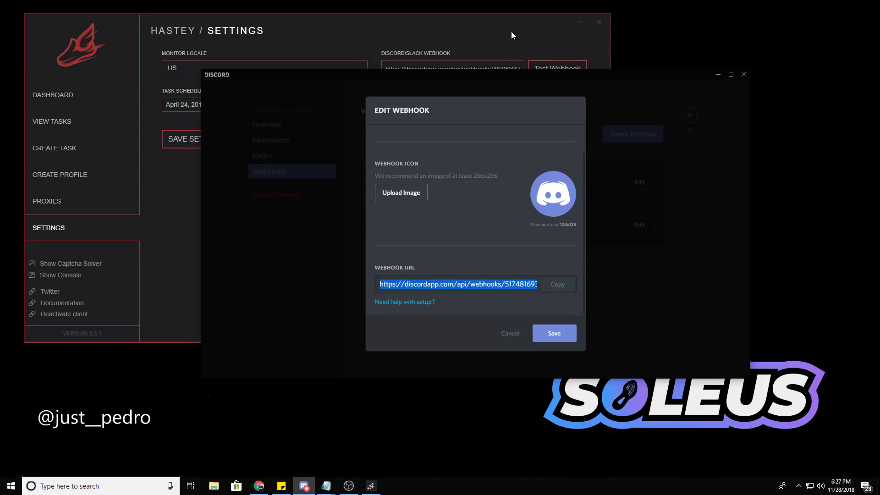
- Switch back to Hastey, replace the Discord/Slack webhook with the copied webhook URL and test the webhook
click(460, 69)
key(ctrl+a)
key(ctrl+v)
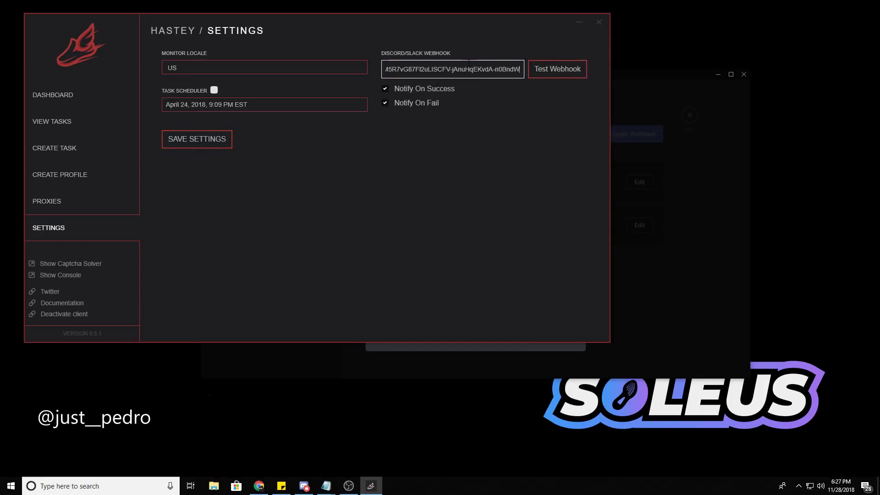
click(556, 75)
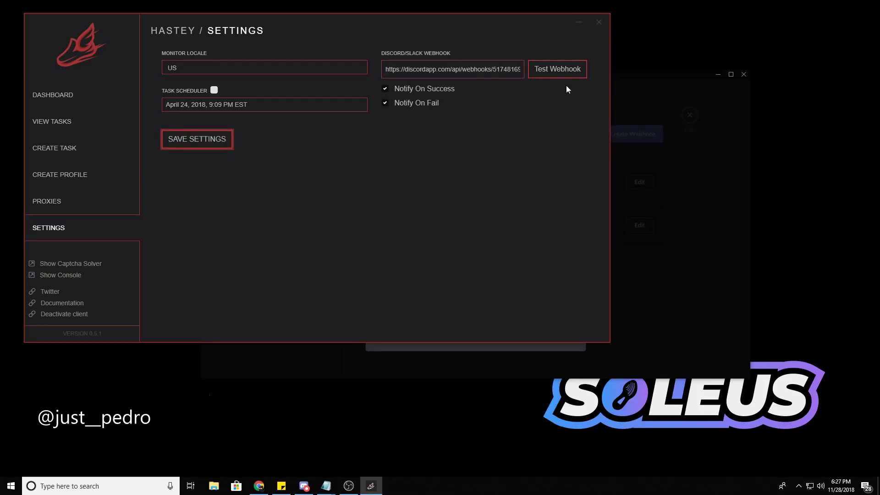
- Switch to Discord, leave the webhook settings to check the test message in #hastey, and minimize Discord to return to Hastey
click(653, 89)
click(689, 115)
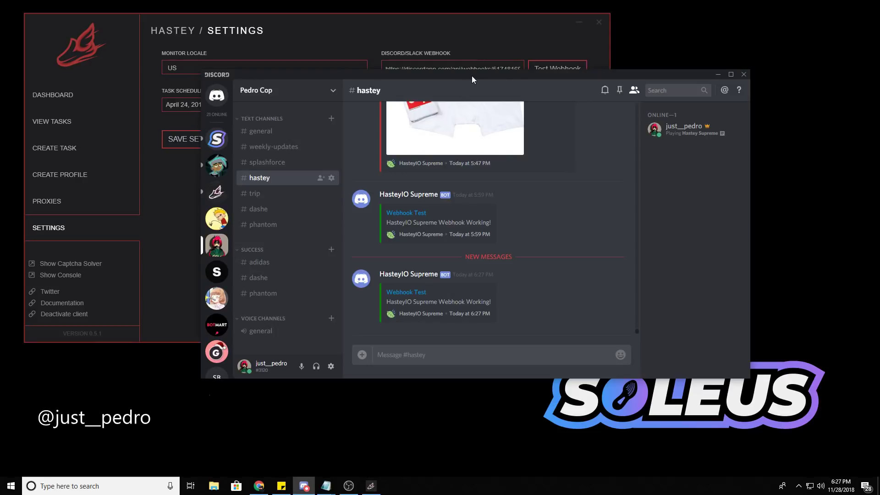
click(493, 39)
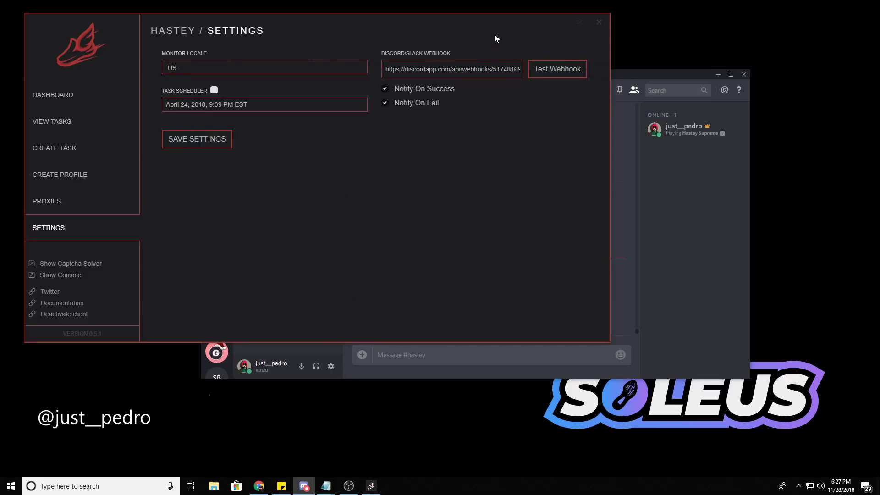
click(647, 78)
click(304, 486)
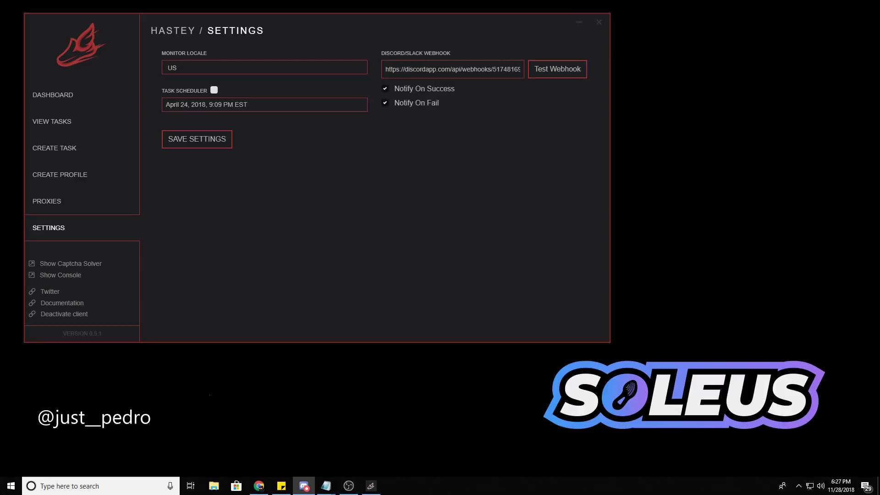
- Show the console and move the main Hastey window aside so the console output can be read
click(71, 227)
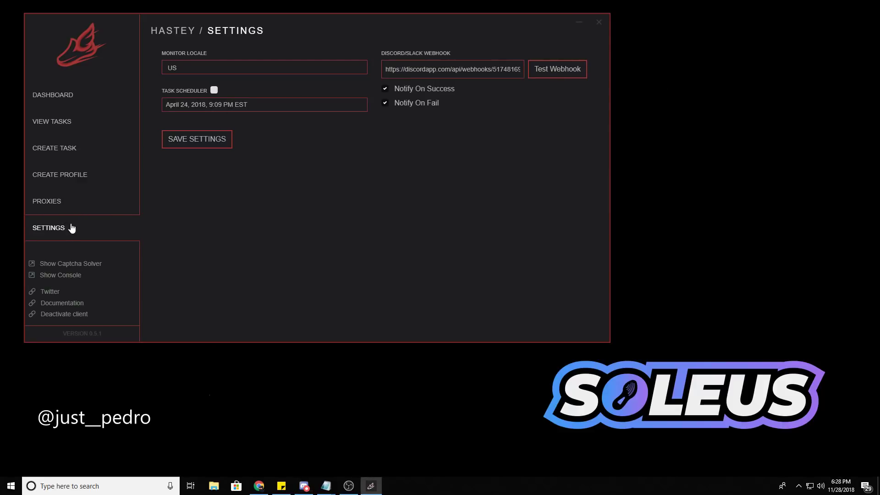
click(61, 275)
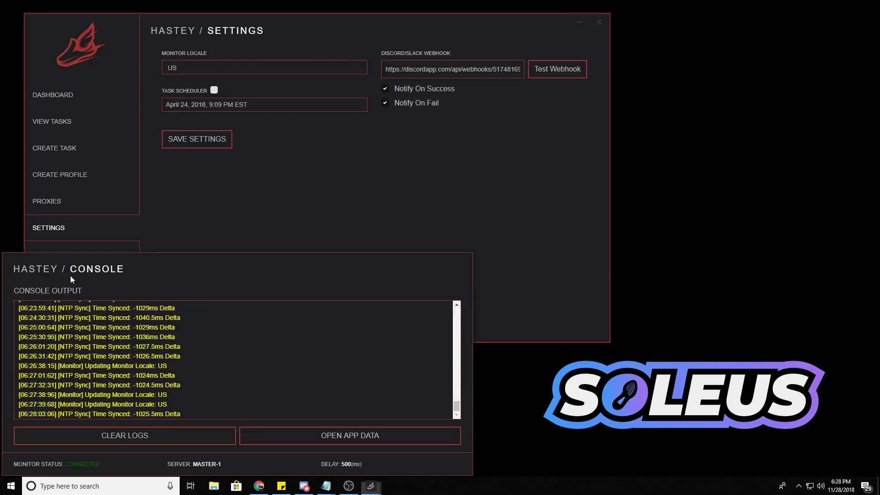
click(570, 37)
drag(431, 20, 674, 17)
click(183, 292)
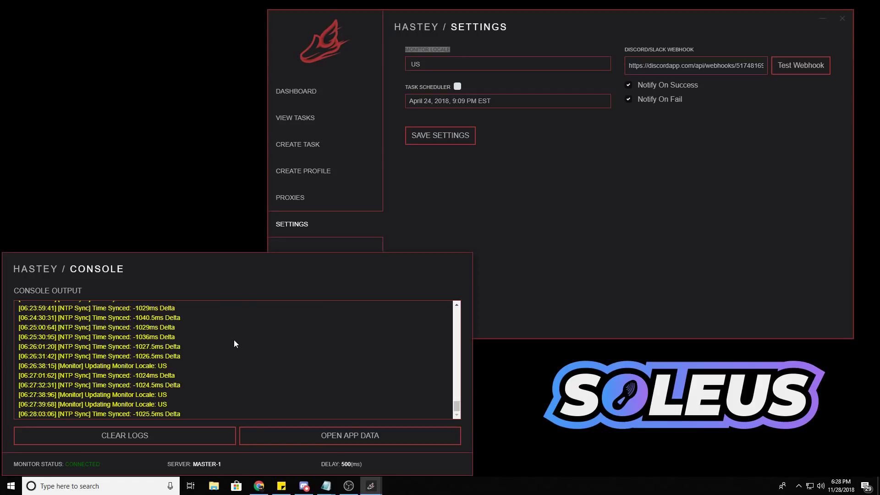
- Show the captcha solver windows and select the proxy field of the frontmost solver without entering a proxy
click(412, 227)
click(325, 259)
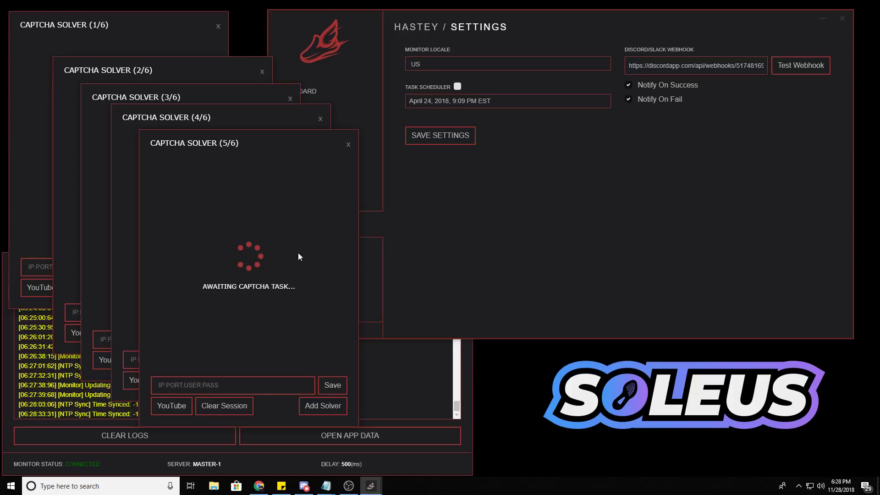
click(213, 382)
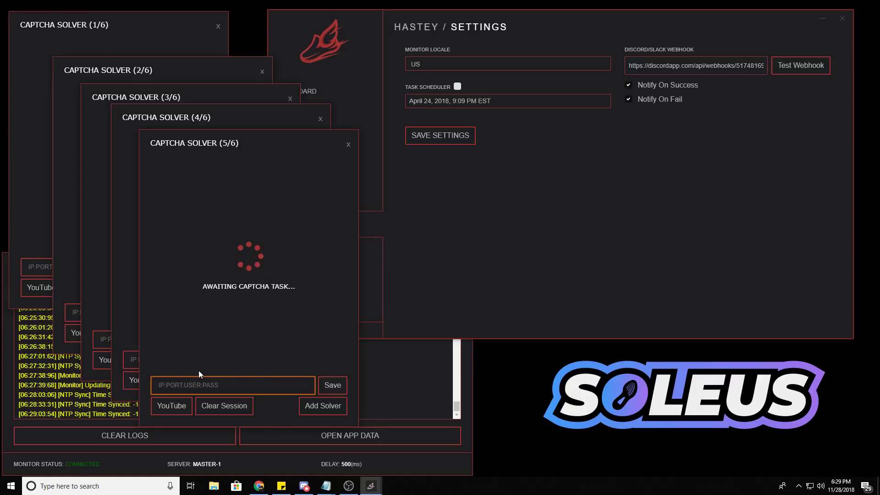
click(348, 145)
click(320, 119)
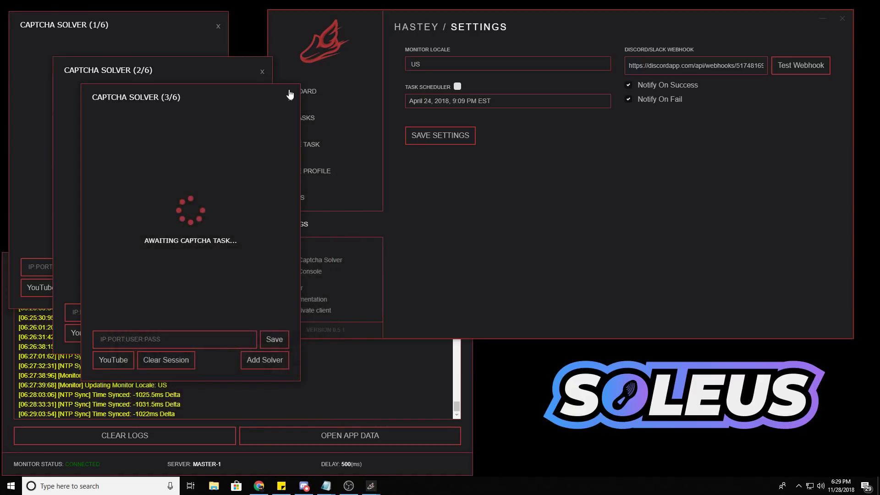
click(290, 94)
click(260, 72)
drag(135, 22, 155, 19)
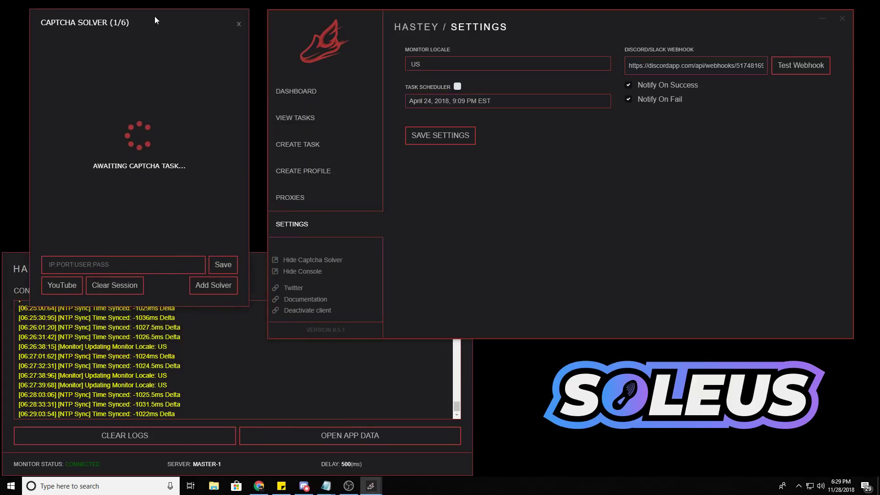
click(134, 285)
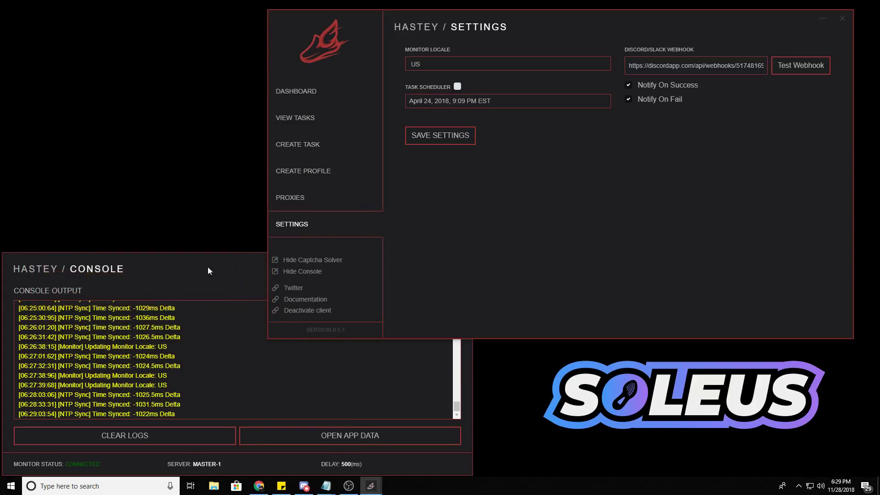
- Show the captcha solvers again, close all but one and place the remaining solver beside the main window
click(297, 261)
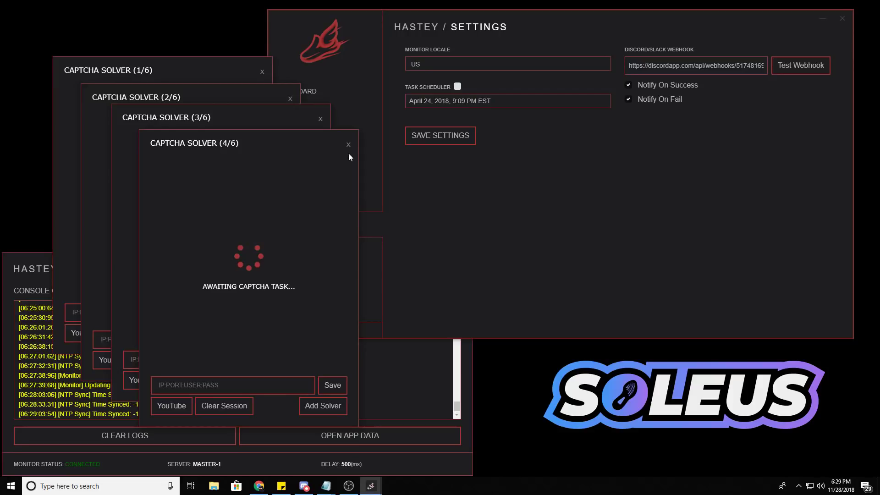
click(348, 144)
click(321, 119)
click(290, 99)
drag(214, 73, 180, 29)
- Sign in to the Google account through the solver's YouTube window and open YouTube from a Google search for youtube
click(56, 288)
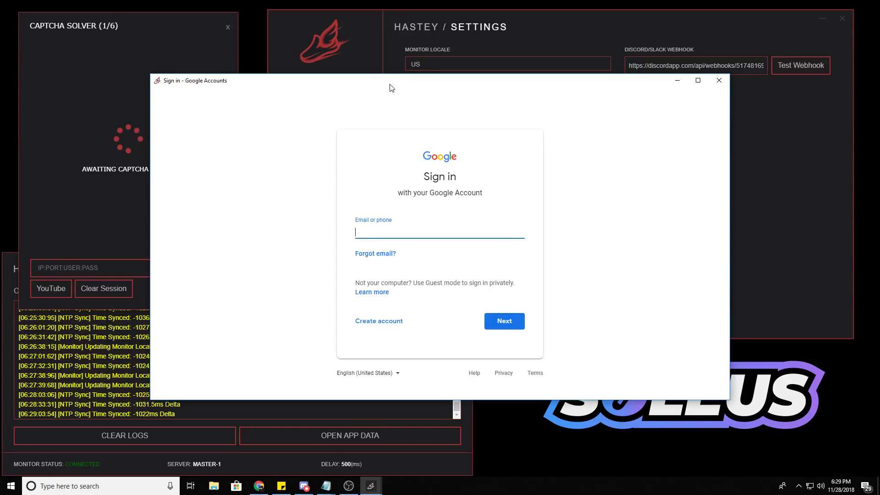
drag(391, 87, 879, 192)
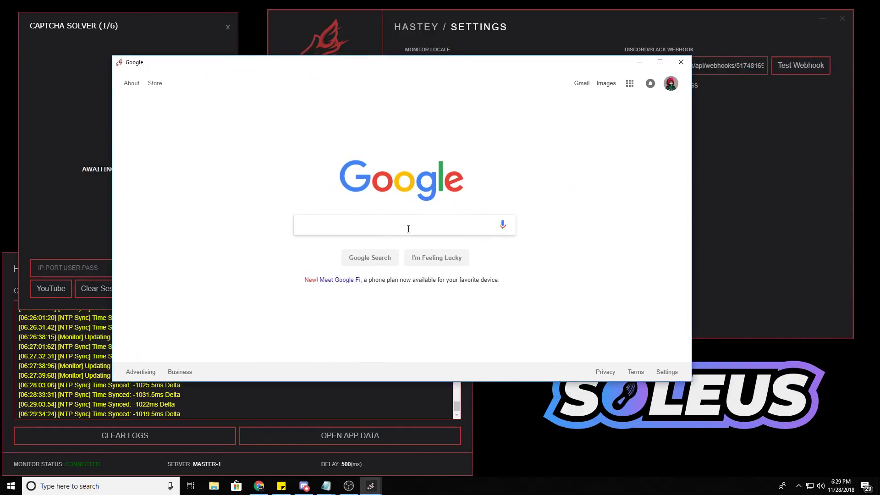
click(408, 229)
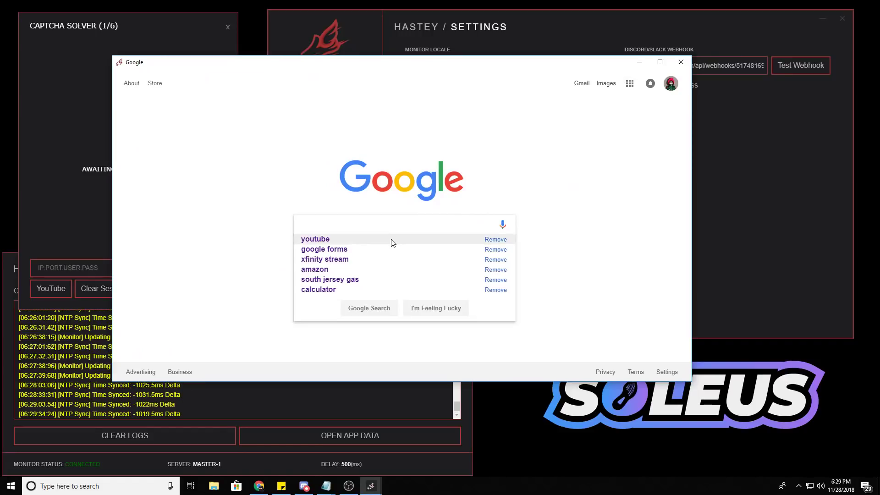
click(393, 243)
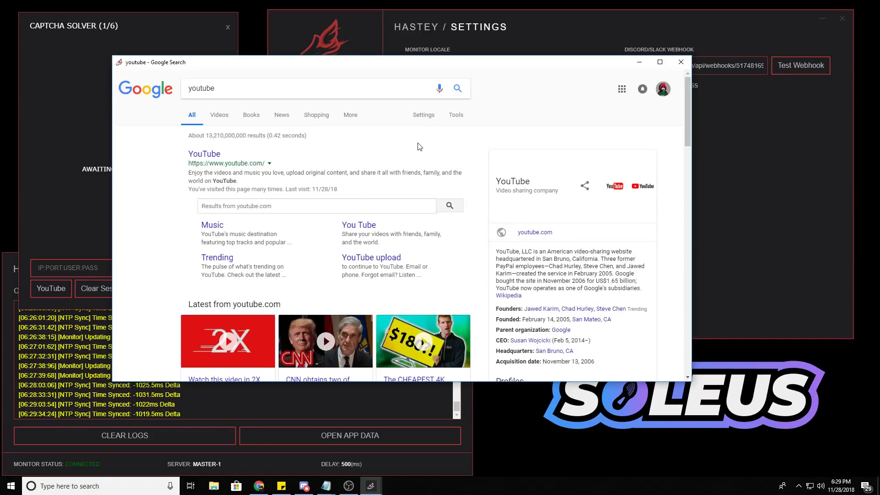
click(214, 156)
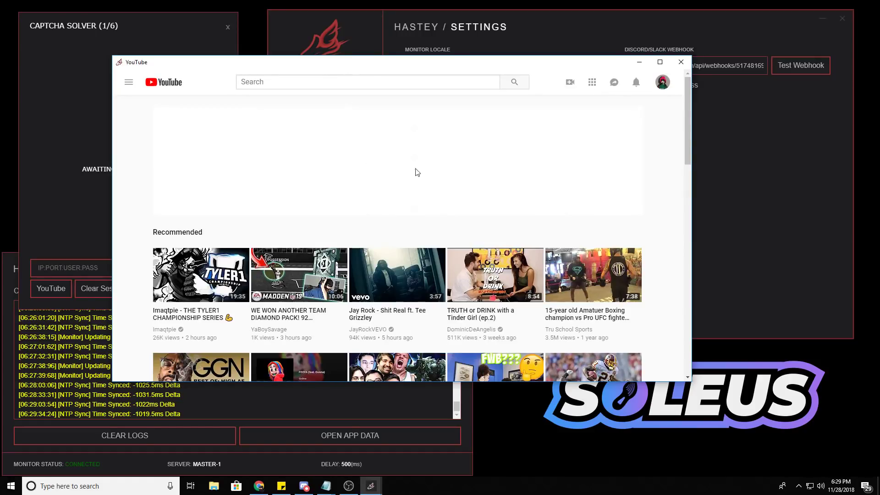
- Play and like the recommended video FEEFA (feat. Gunna) on YouTube, and dismiss its ad banner
scroll(469, 242, down, 2)
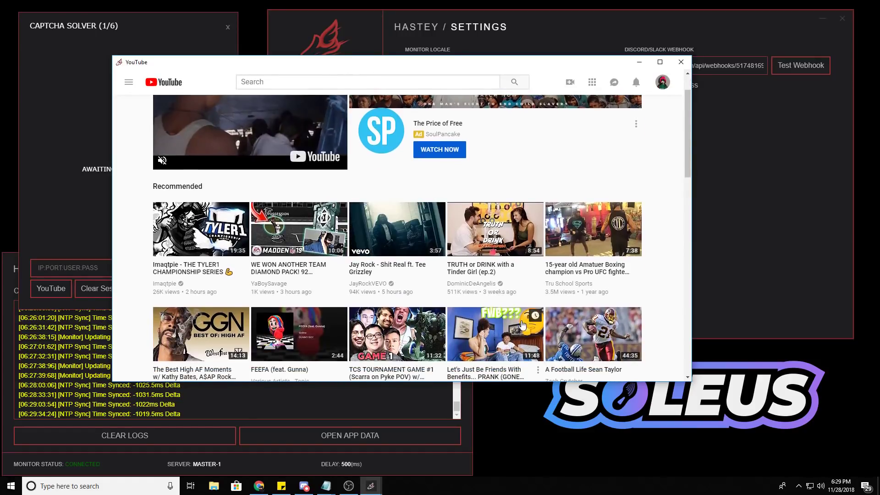
scroll(417, 236, down, 1)
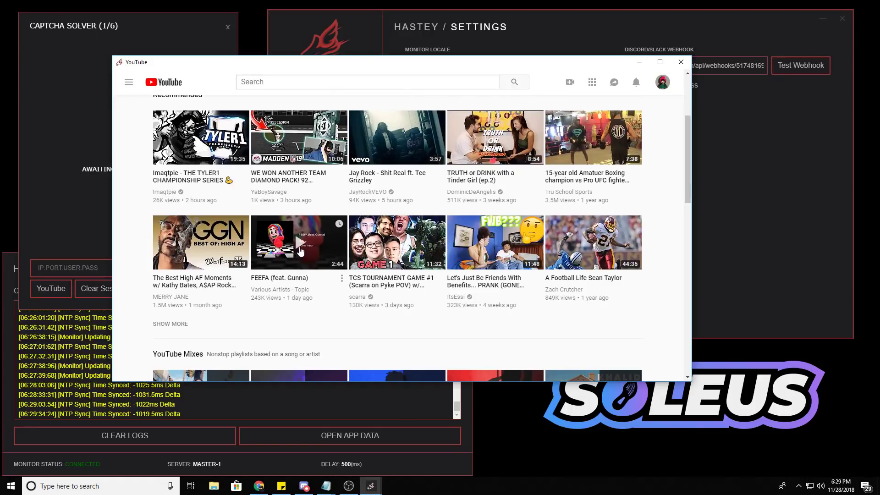
scroll(304, 251, down, 1)
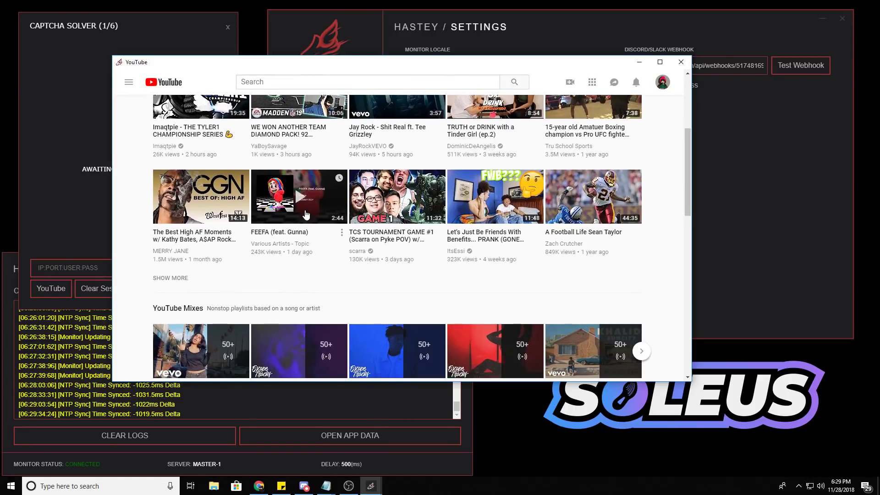
scroll(305, 213, down, 1)
scroll(305, 209, up, 1)
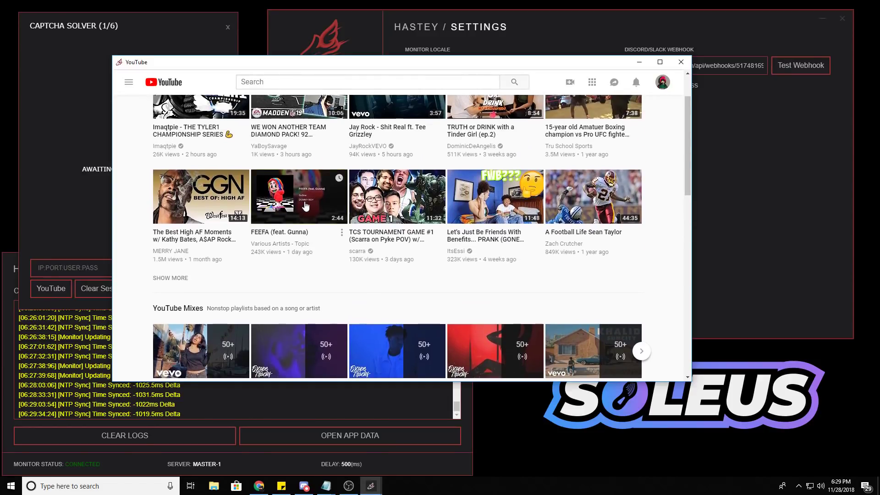
click(306, 207)
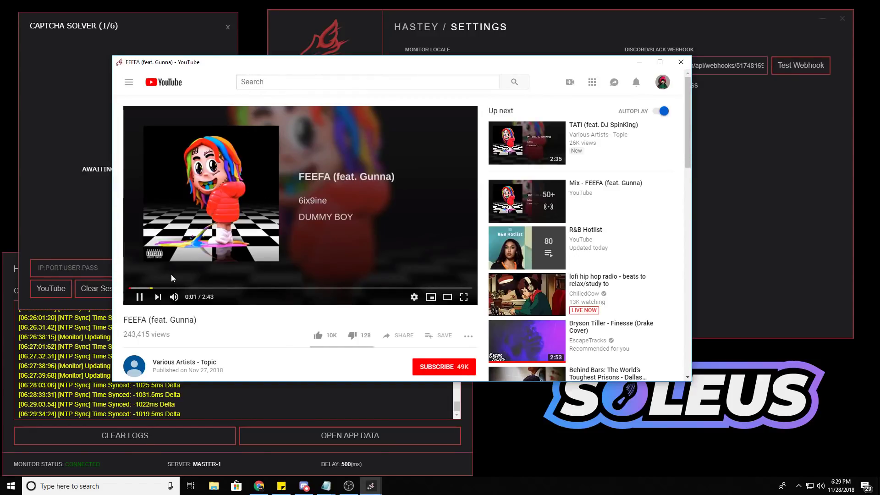
click(319, 334)
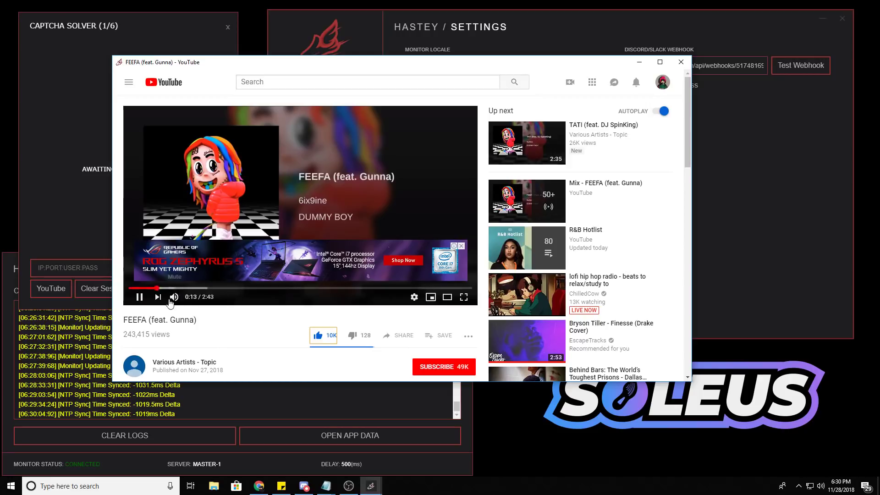
click(461, 245)
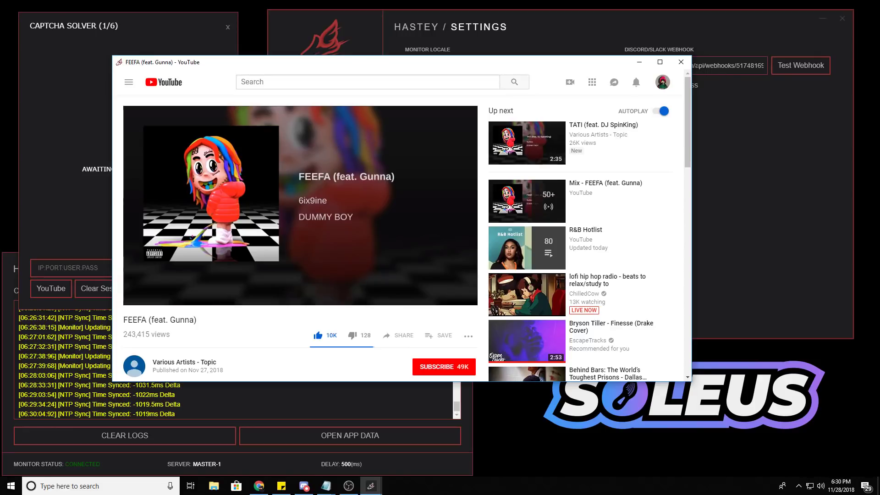
- Minimize and restore the solver's YouTube window, and close it
click(644, 64)
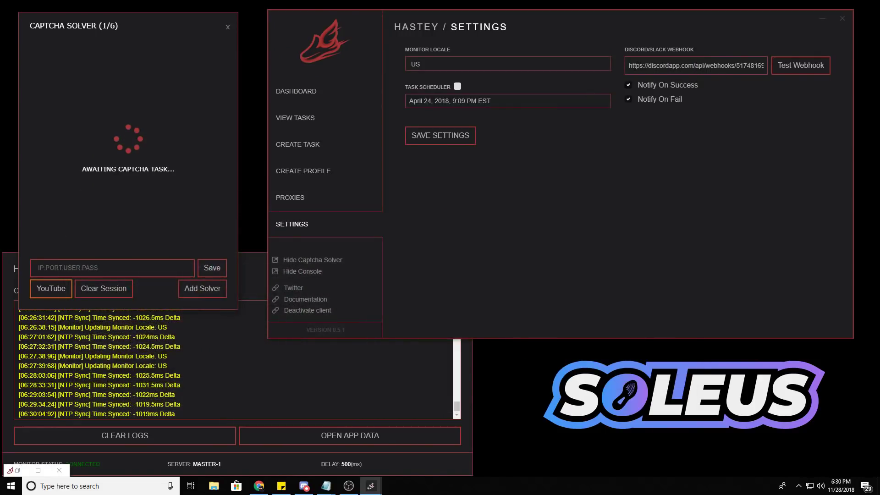
click(18, 470)
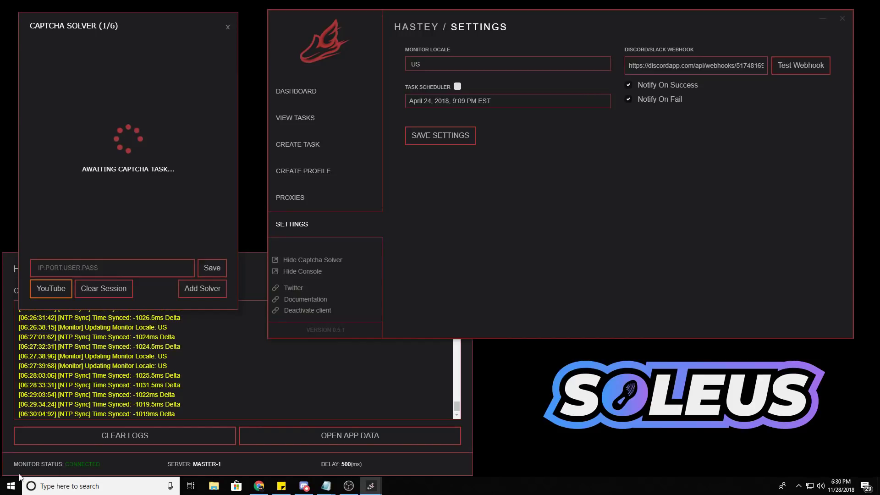
click(680, 62)
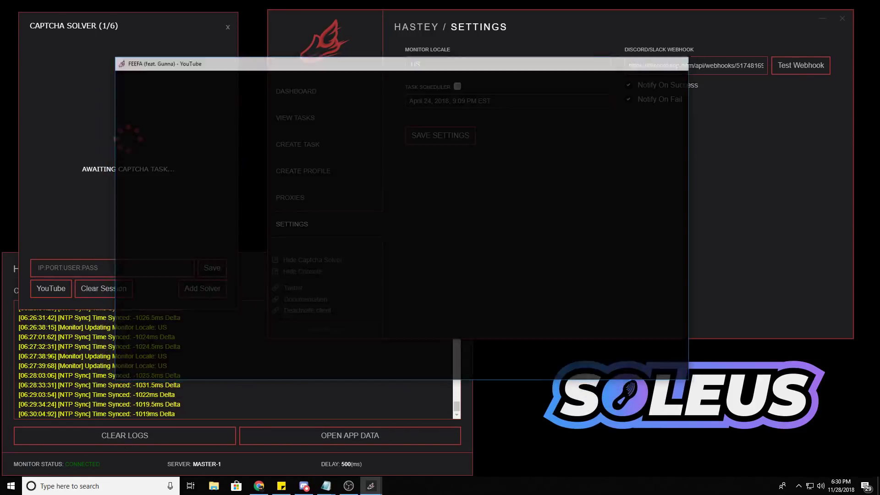
- Add another captcha solver, place it next to the first, and open and close its separate Google sign-in window
mouse_move(149, 28)
mouse_down()
mouse_move(142, 30)
mouse_move(154, 22)
mouse_up()
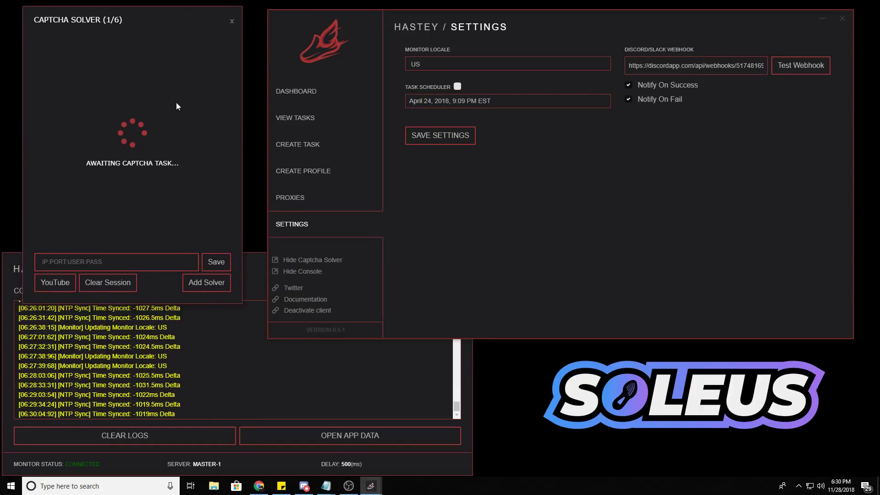
click(216, 285)
drag(251, 132, 288, 60)
click(247, 295)
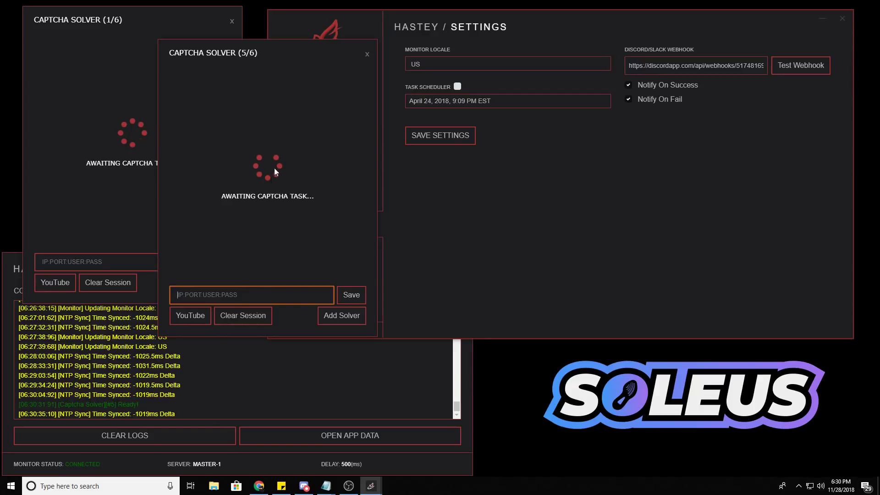
click(192, 315)
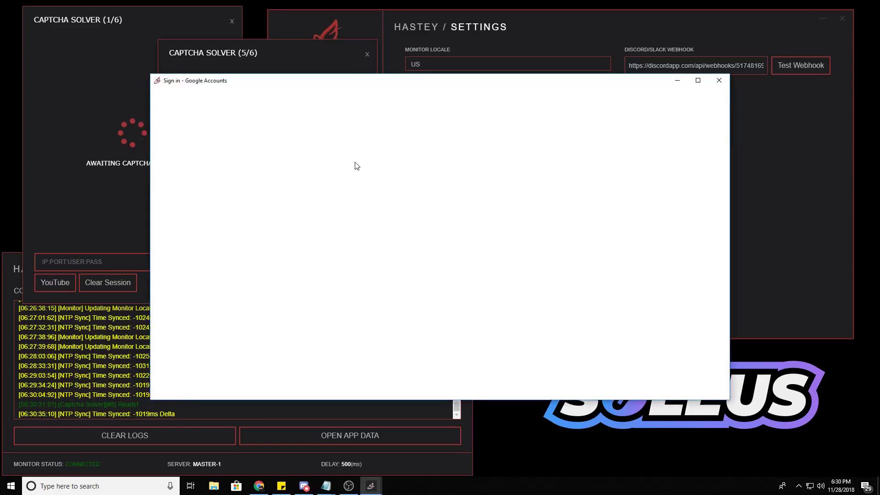
click(723, 85)
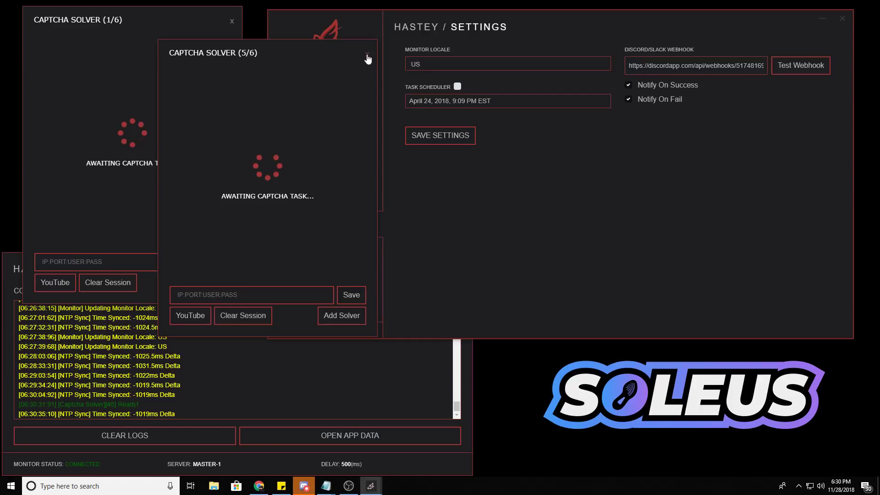
- Hide the captcha solver windows and the console
click(243, 315)
click(311, 259)
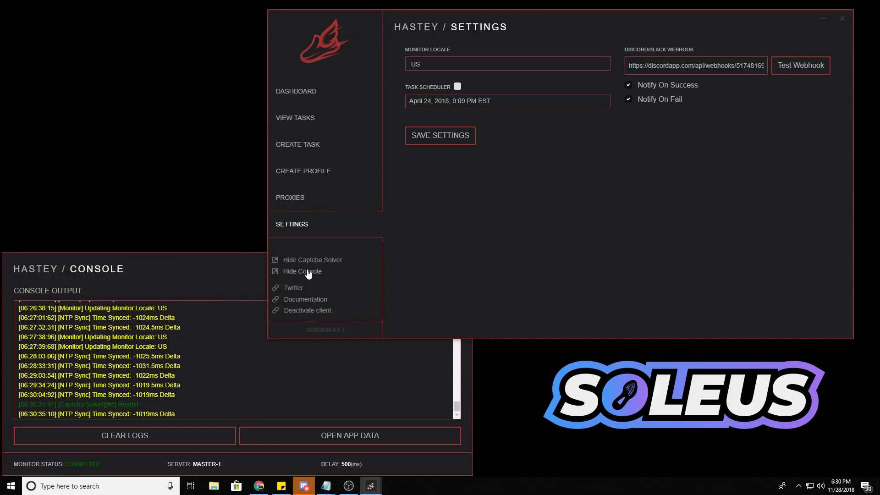
click(310, 273)
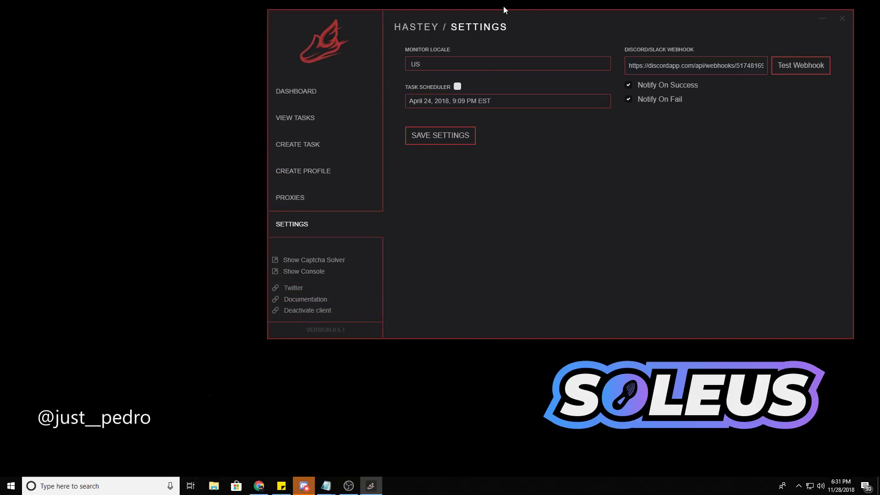
- Show the captcha solver windows, close solvers 3 and 2, and place solver 1 beside the main window
mouse_move(504, 16)
mouse_down()
mouse_move(515, 31)
mouse_move(504, 17)
mouse_up()
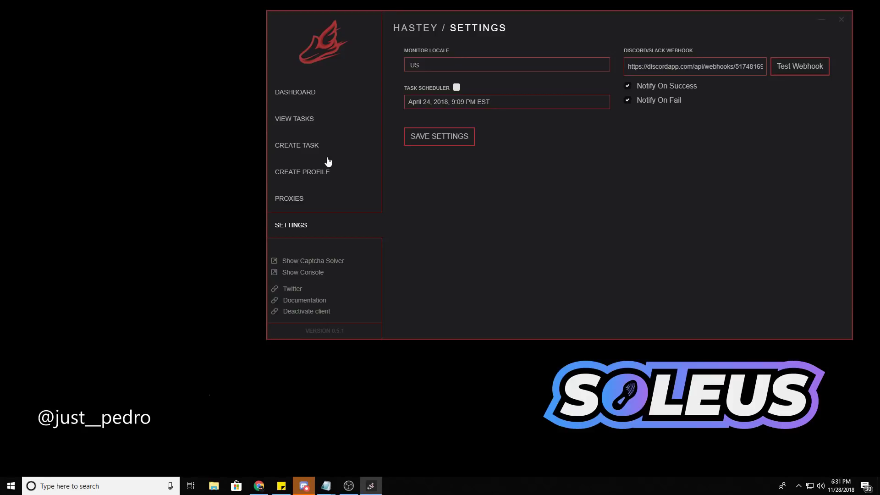
click(312, 260)
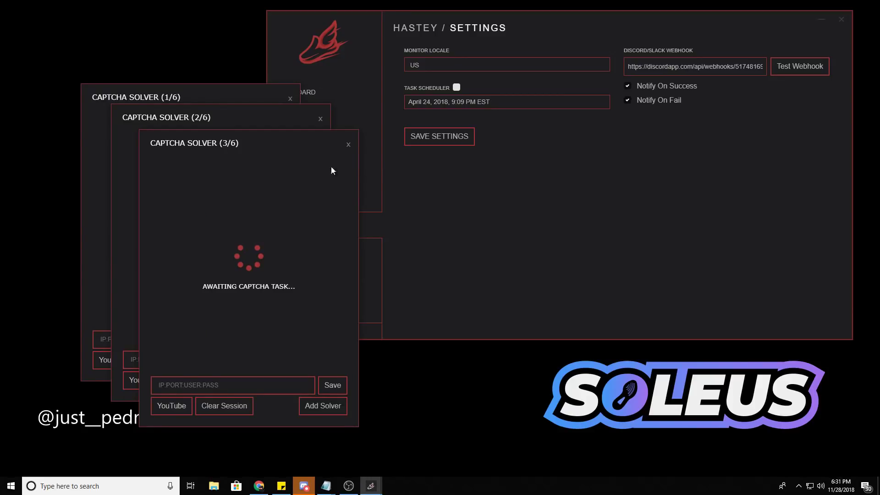
click(349, 145)
click(321, 118)
drag(195, 93, 141, 21)
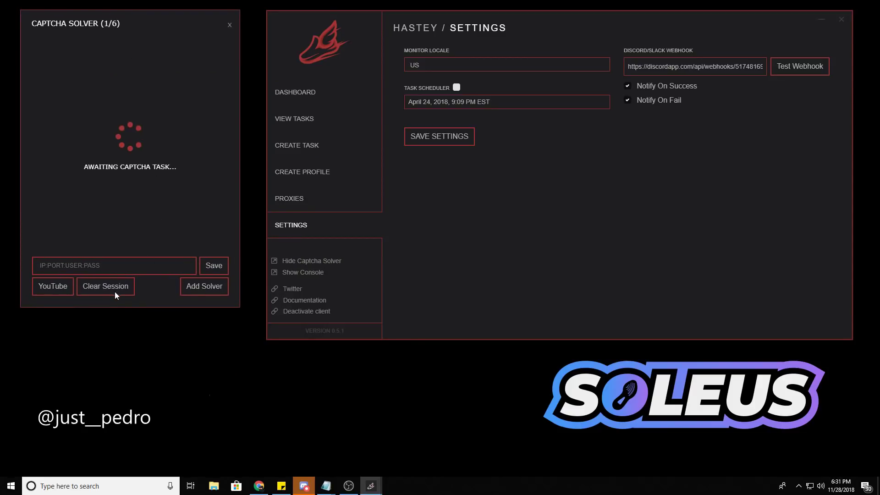
- Add a task named Test 1 with the keywords "+Boxer, +Brief", the Requests checkout method and the Test Profile
click(310, 151)
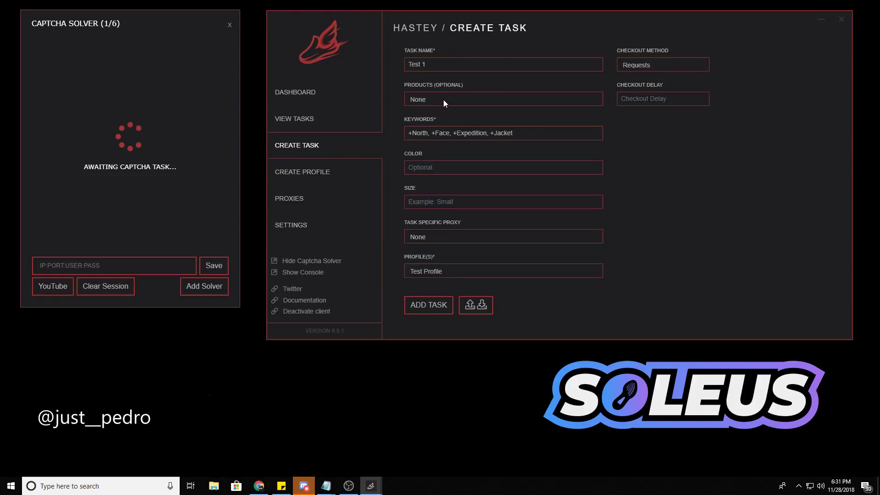
drag(516, 133, 320, 124)
key(BackSpace)
text(+Boxer,)
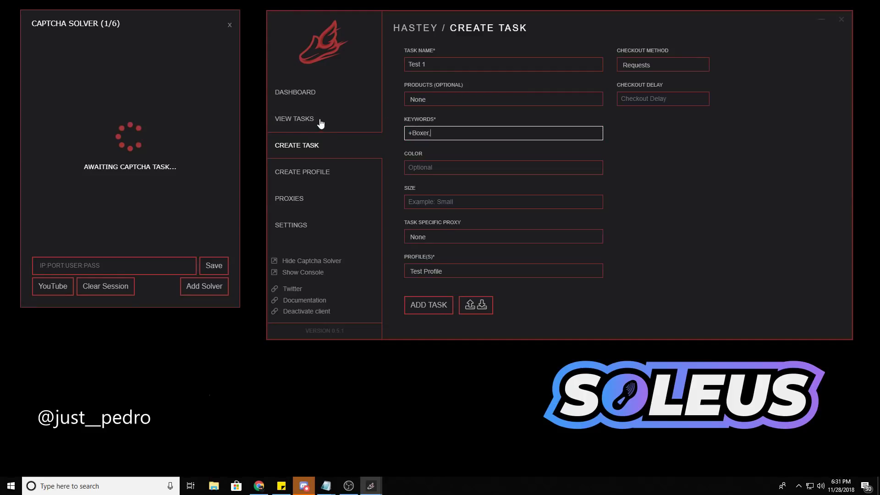
text( +Brief)
click(638, 104)
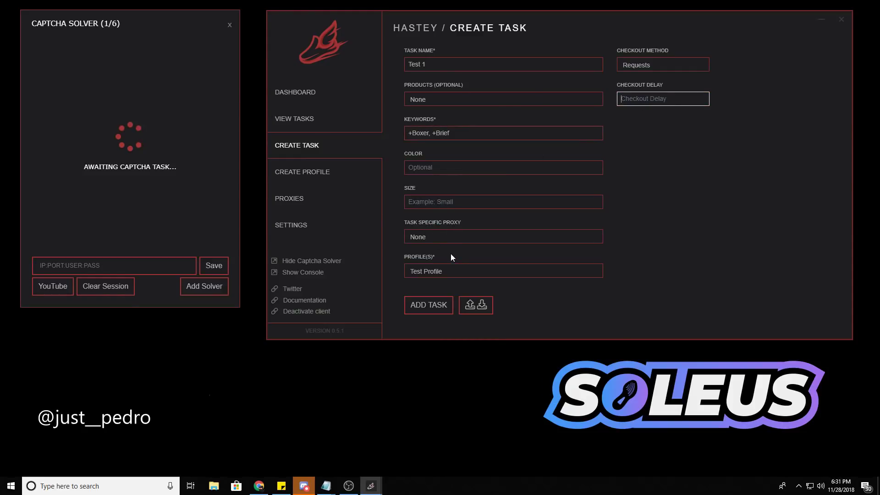
click(441, 304)
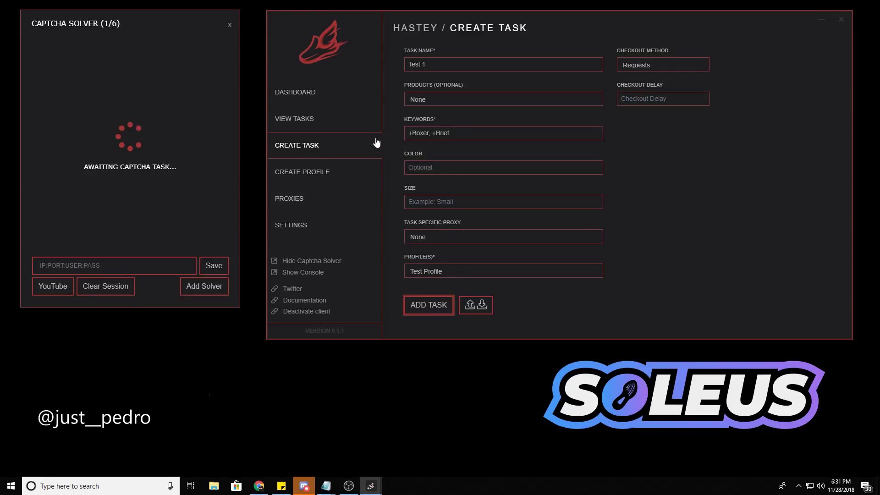
- Run task Test 1 from the task monitor and select the store front images in its captcha
click(325, 122)
drag(607, 24, 595, 23)
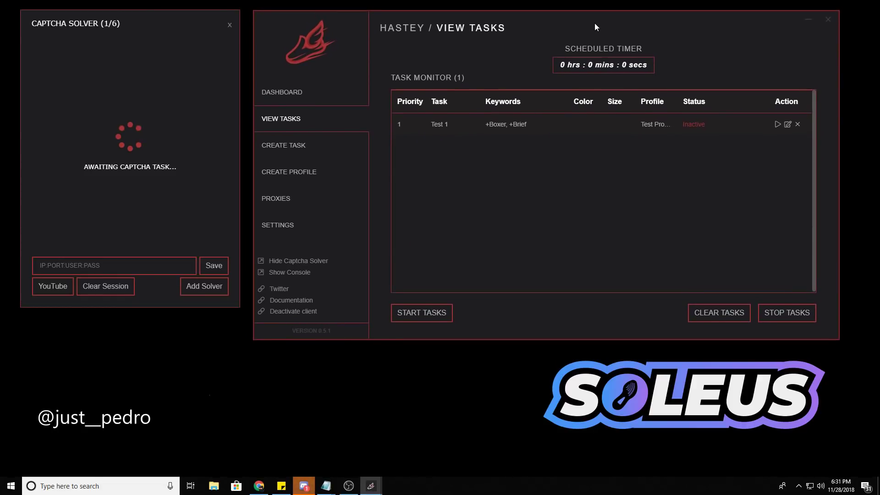
click(777, 124)
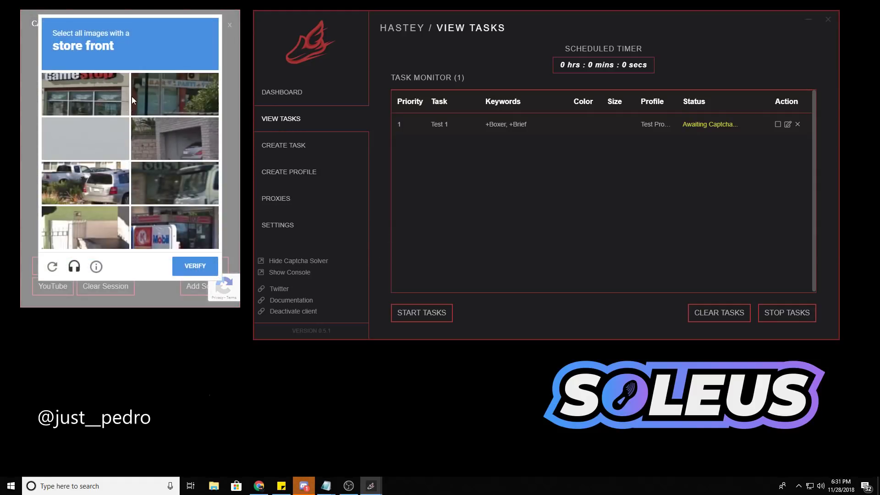
click(106, 105)
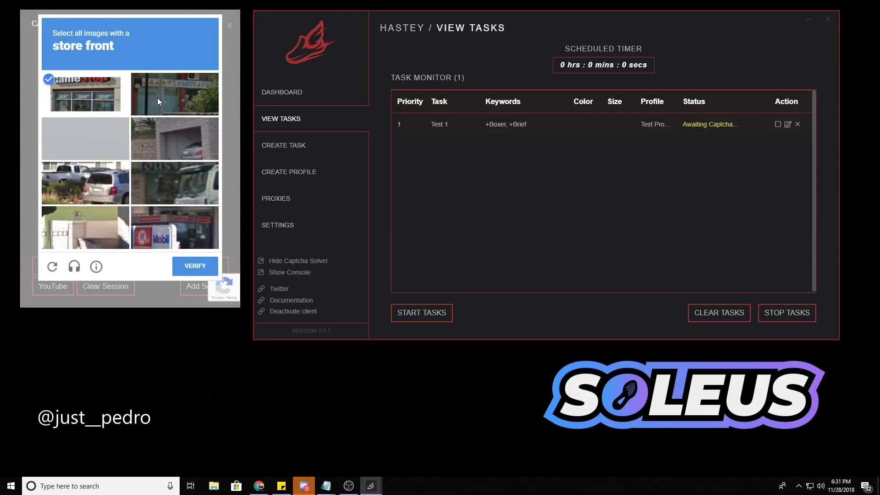
click(157, 102)
click(171, 185)
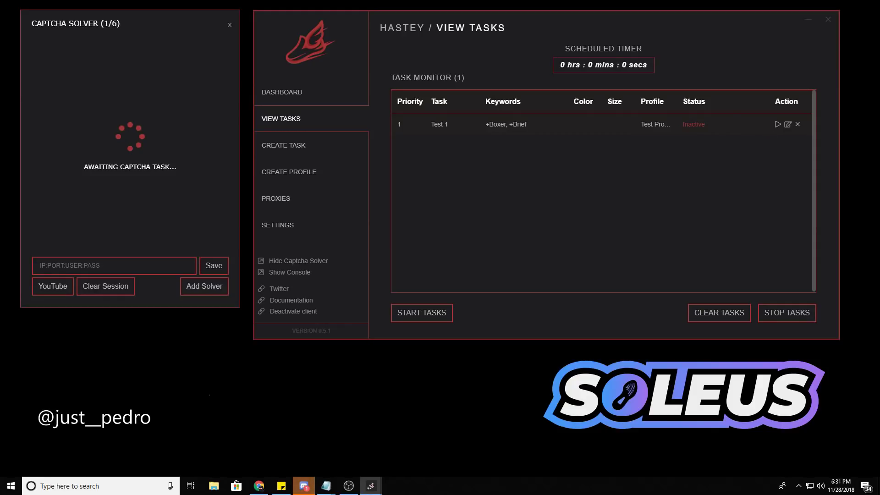
- Switch to Discord and examine the checkout time and details in the newest Hastey webhook message
key(alt+Tab)
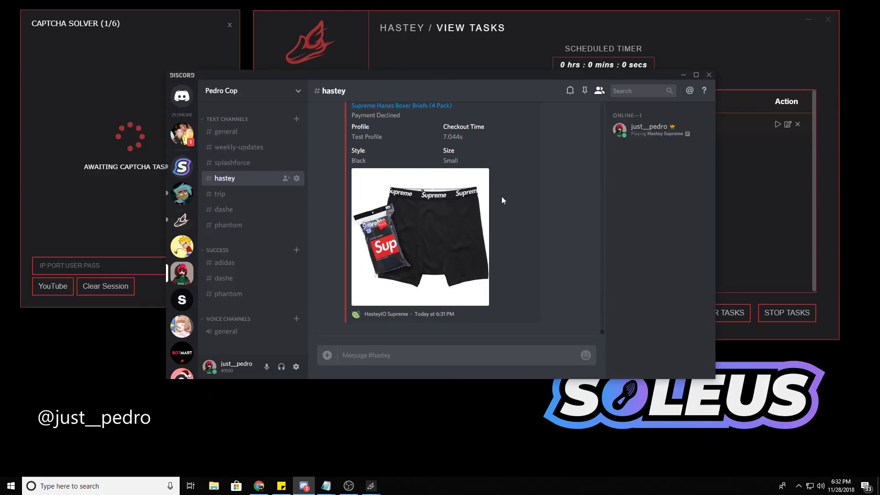
drag(442, 125, 467, 133)
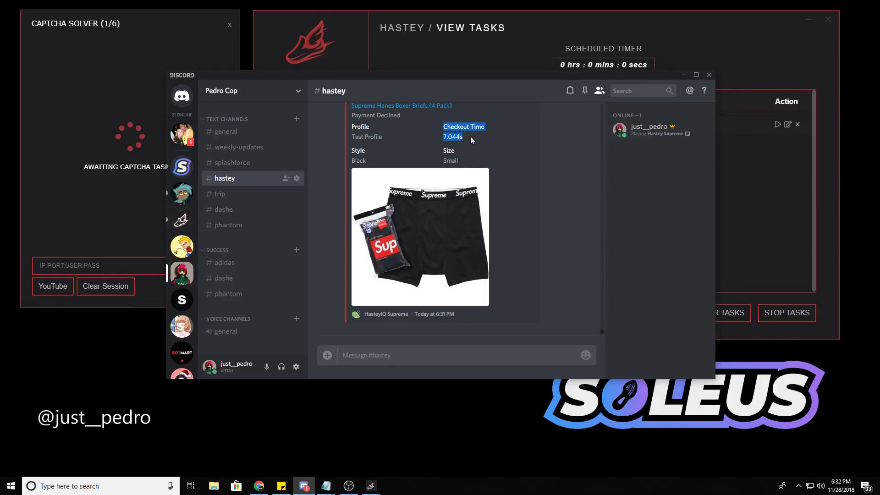
click(468, 139)
drag(443, 140, 468, 139)
click(510, 192)
scroll(509, 191, up, 2)
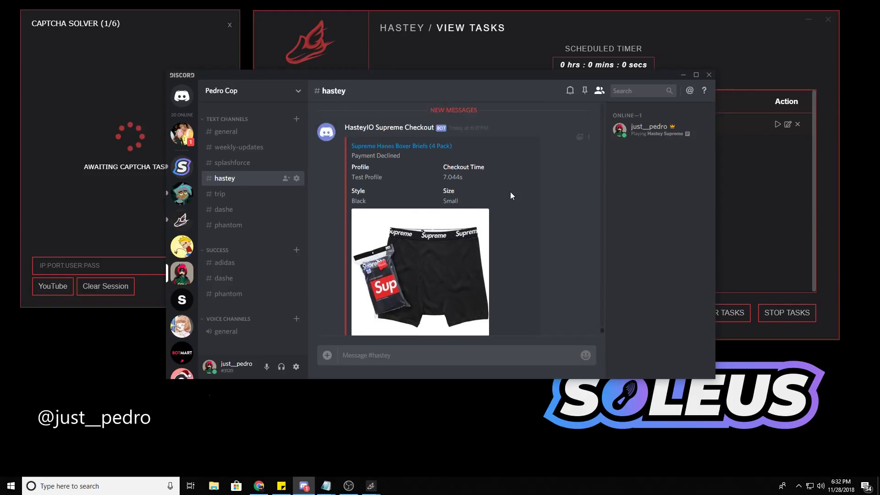
scroll(511, 189, down, 2)
scroll(511, 190, up, 2)
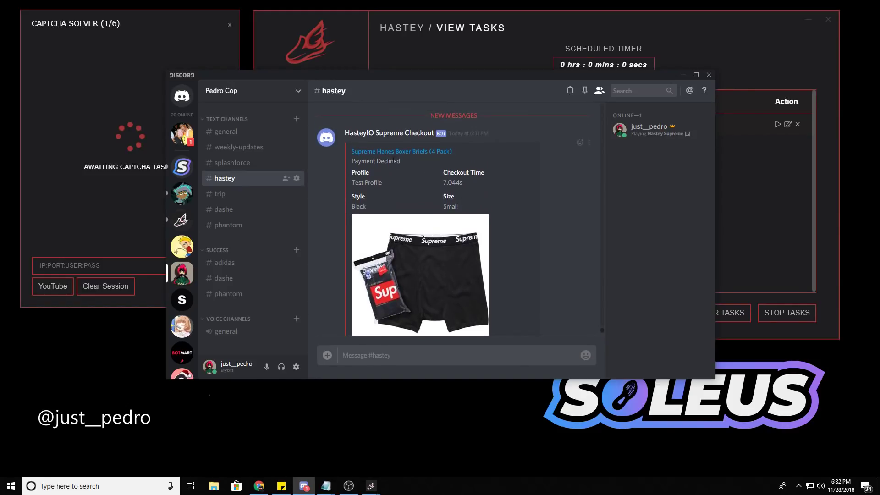
scroll(488, 235, down, 2)
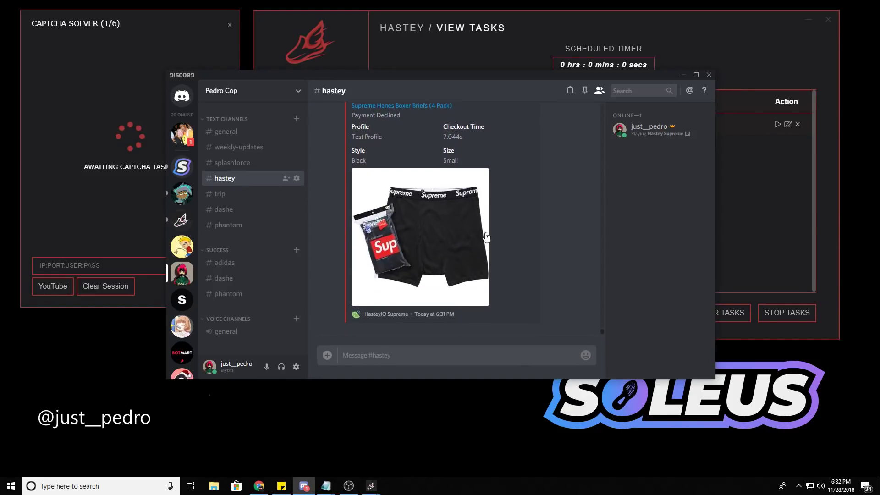
- Compare the checkout time with the earlier boxer brief checkout messages in the hastey channel
scroll(524, 197, up, 3)
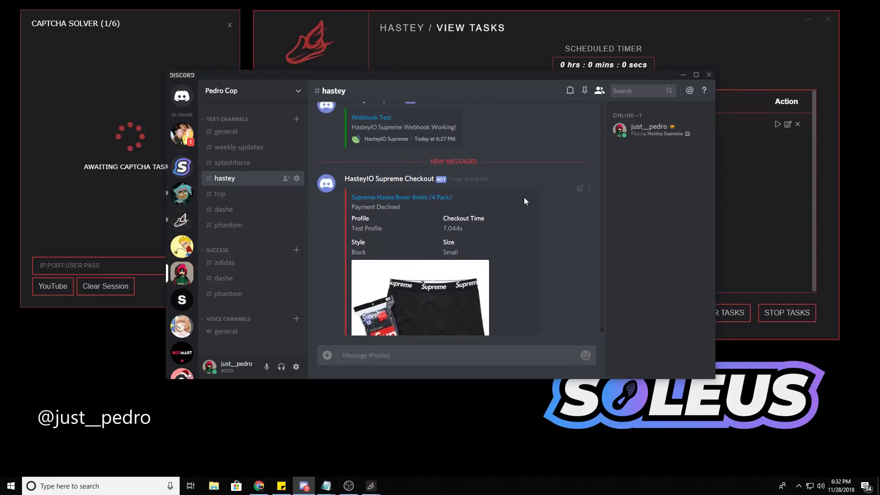
scroll(546, 222, up, 5)
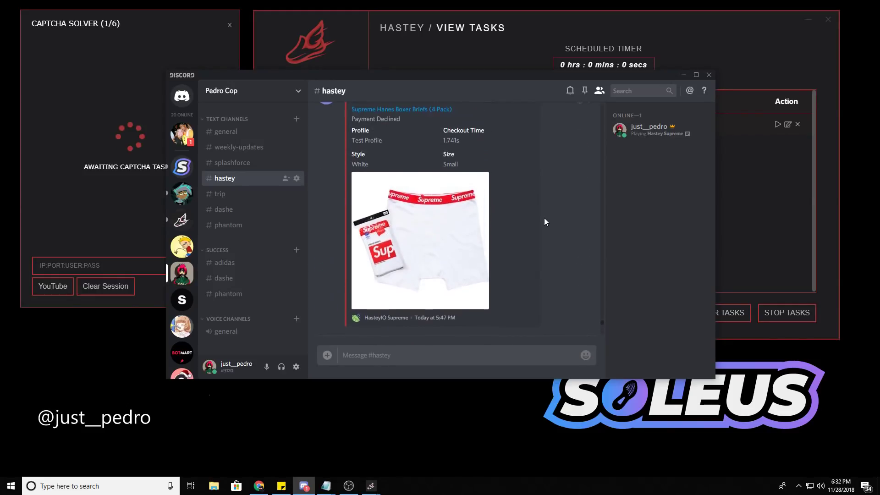
scroll(544, 215, up, 5)
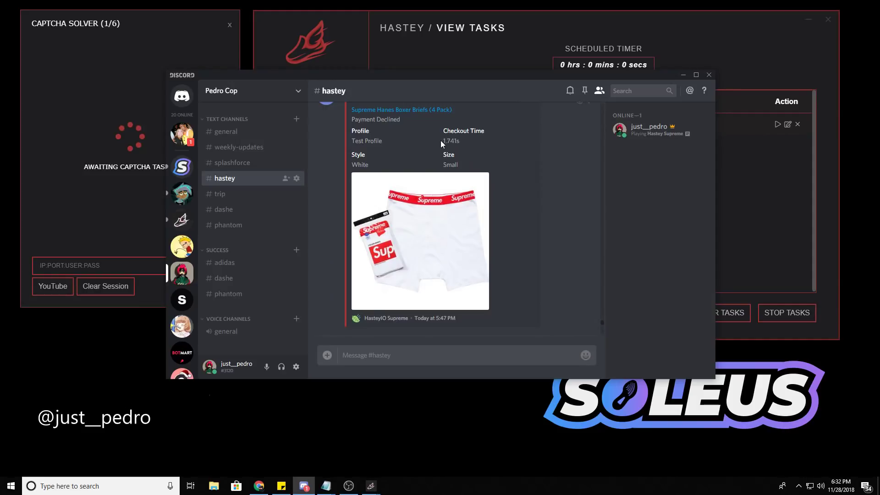
scroll(471, 144, up, 5)
scroll(471, 145, down, 10)
scroll(472, 160, down, 3)
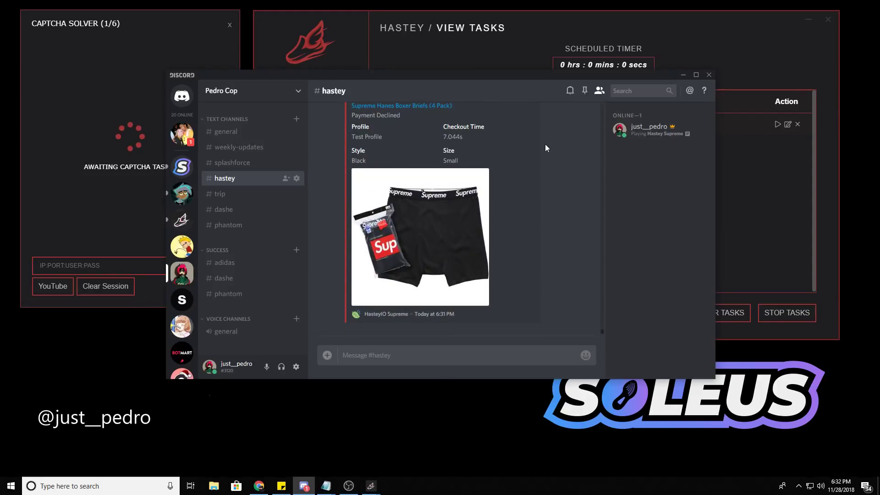
- Move the Discord window out of view, close the remaining captcha solver, and reposition the bot's main window
drag(454, 76, 879, 110)
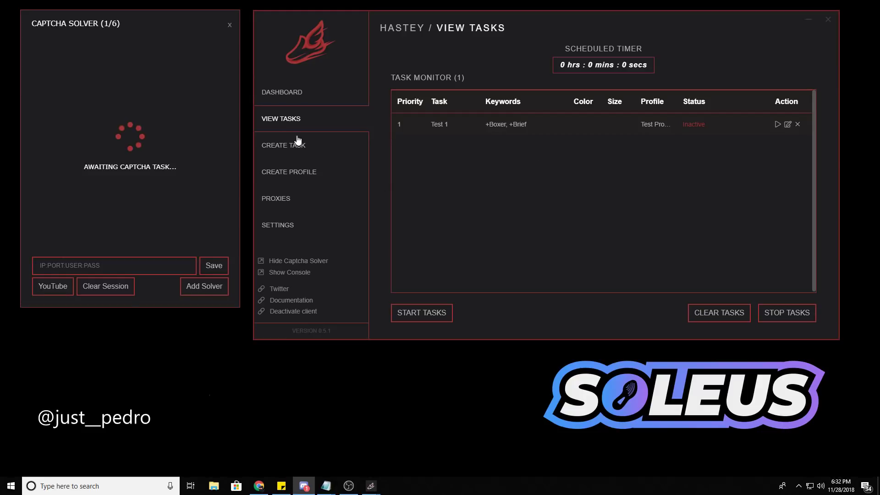
click(229, 26)
drag(571, 21, 358, 22)
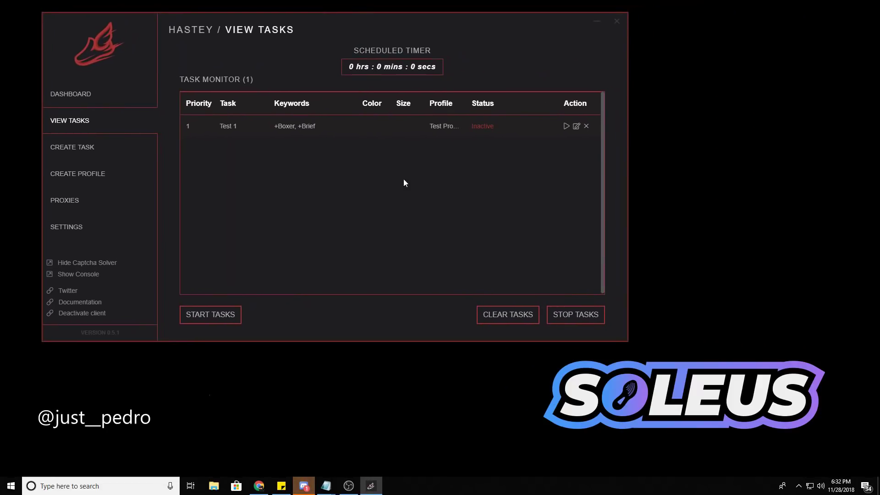